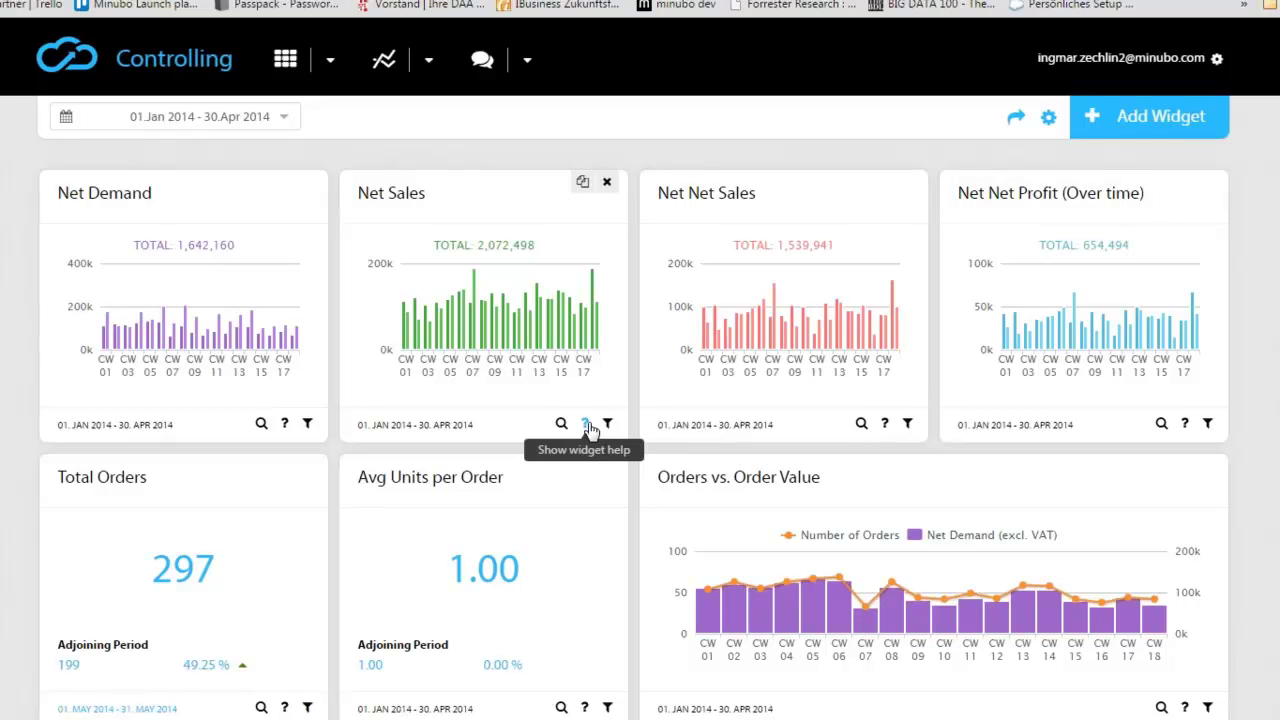
- Browse the available reports and open the Breakeven Analysis By Channel report
click(430, 64)
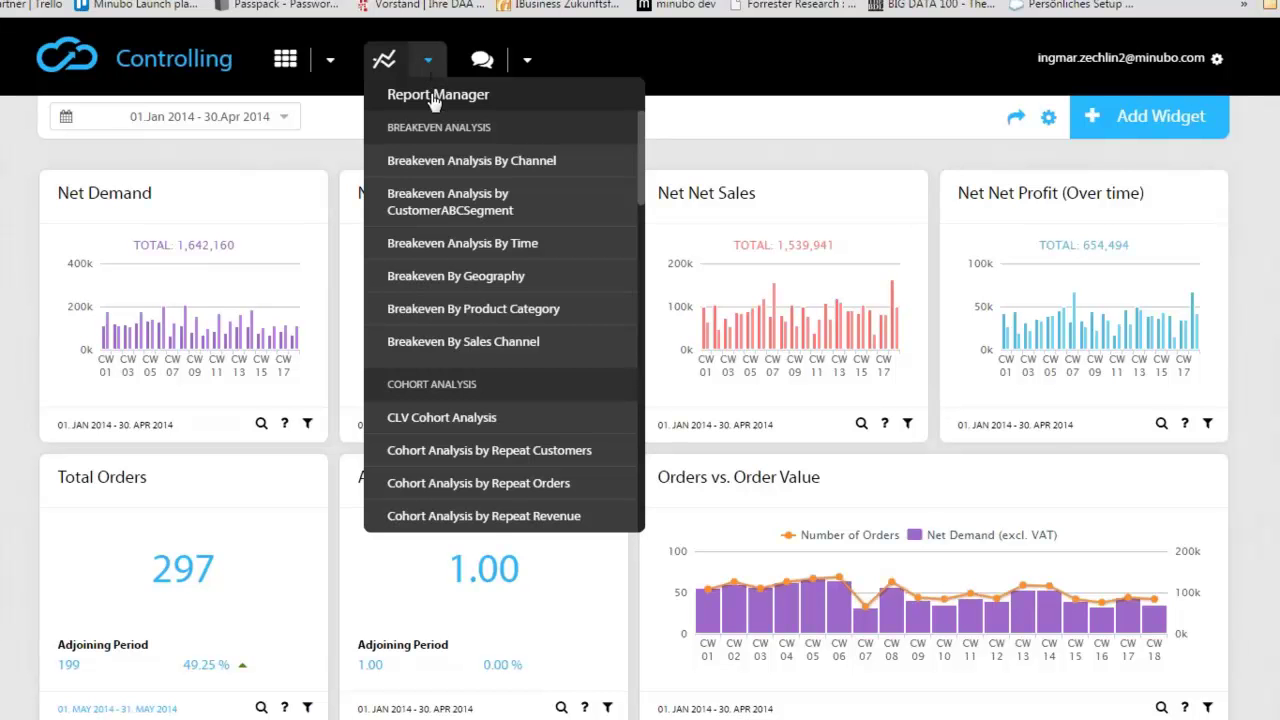
scroll(434, 302, down, 1)
scroll(434, 302, down, 10)
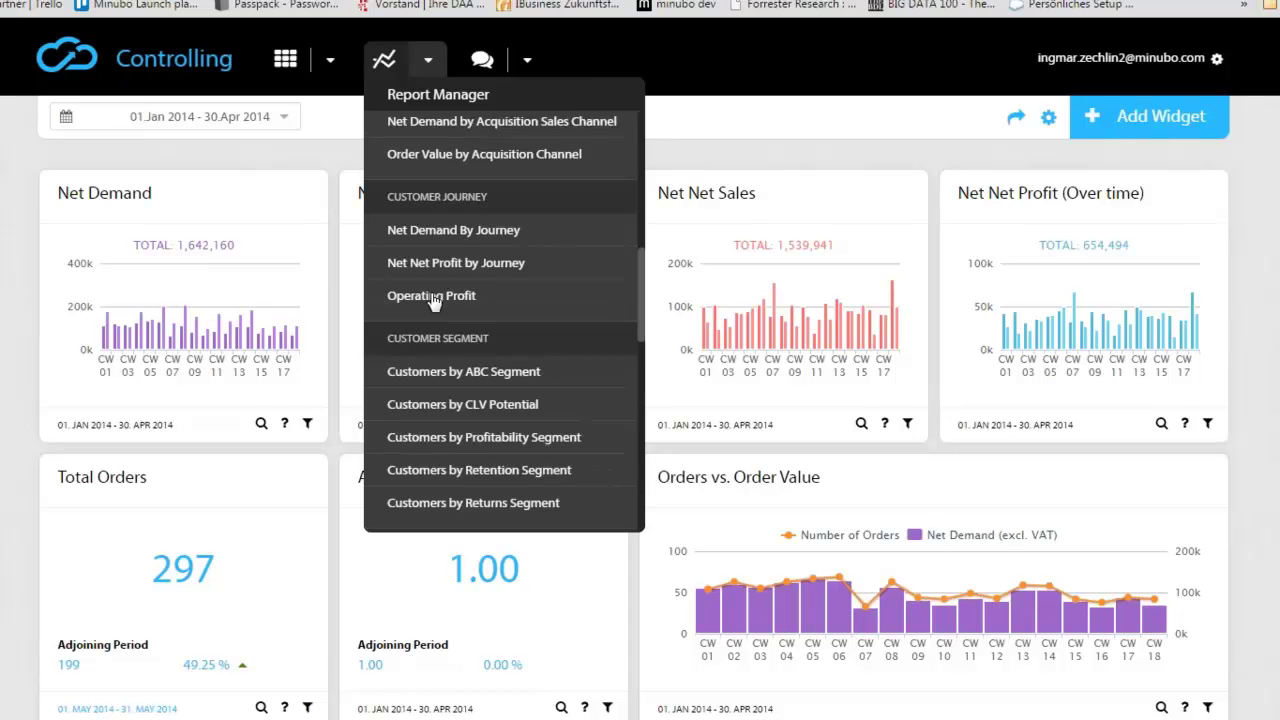
scroll(434, 302, down, 3)
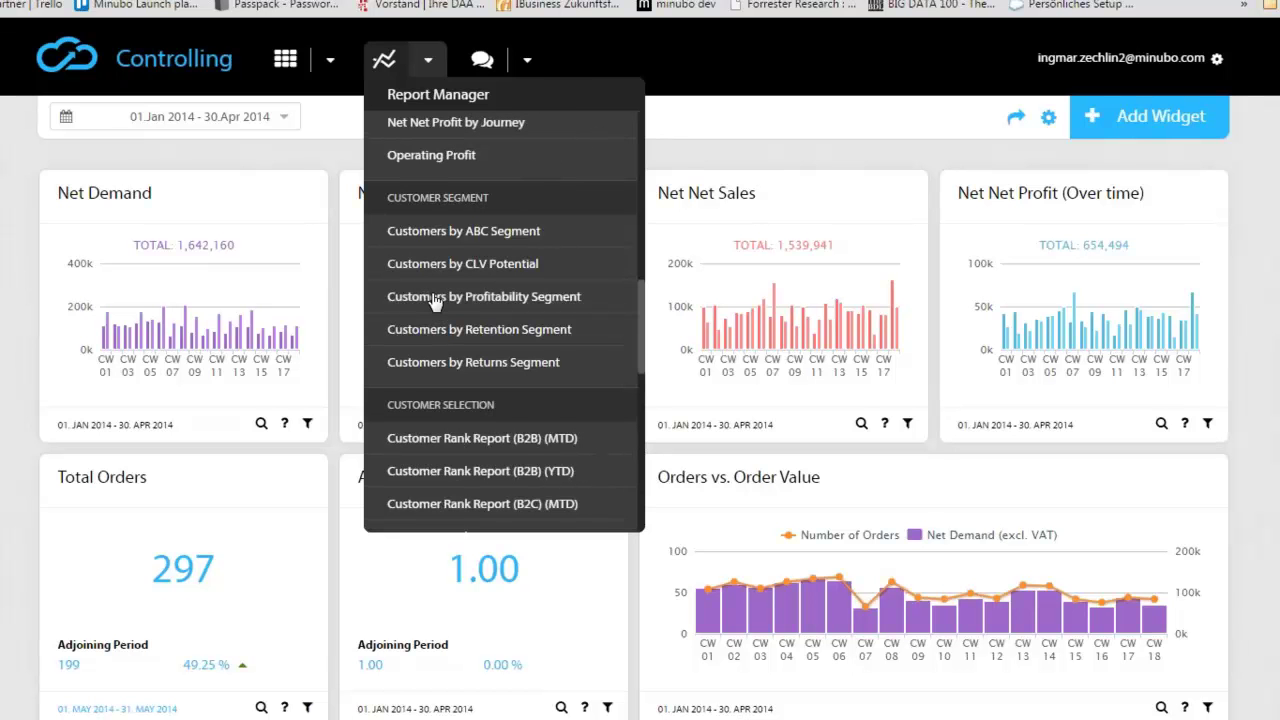
scroll(432, 299, down, 4)
scroll(432, 290, up, 15)
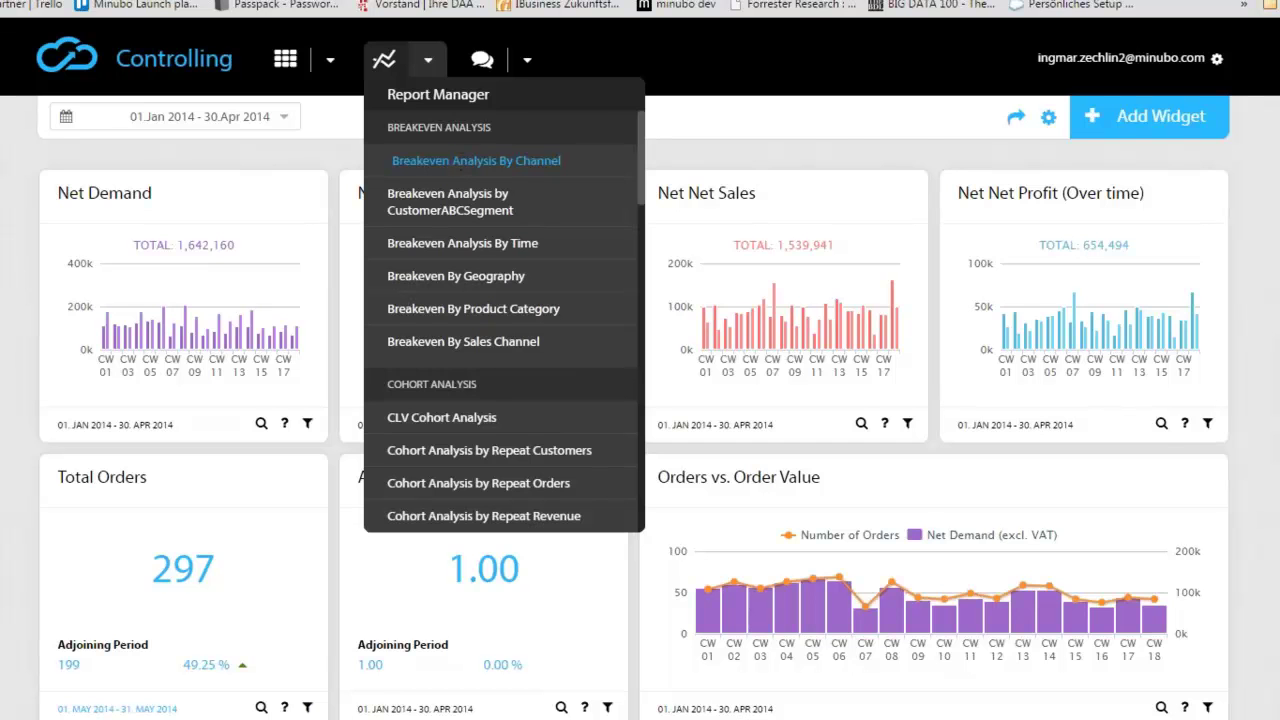
click(476, 160)
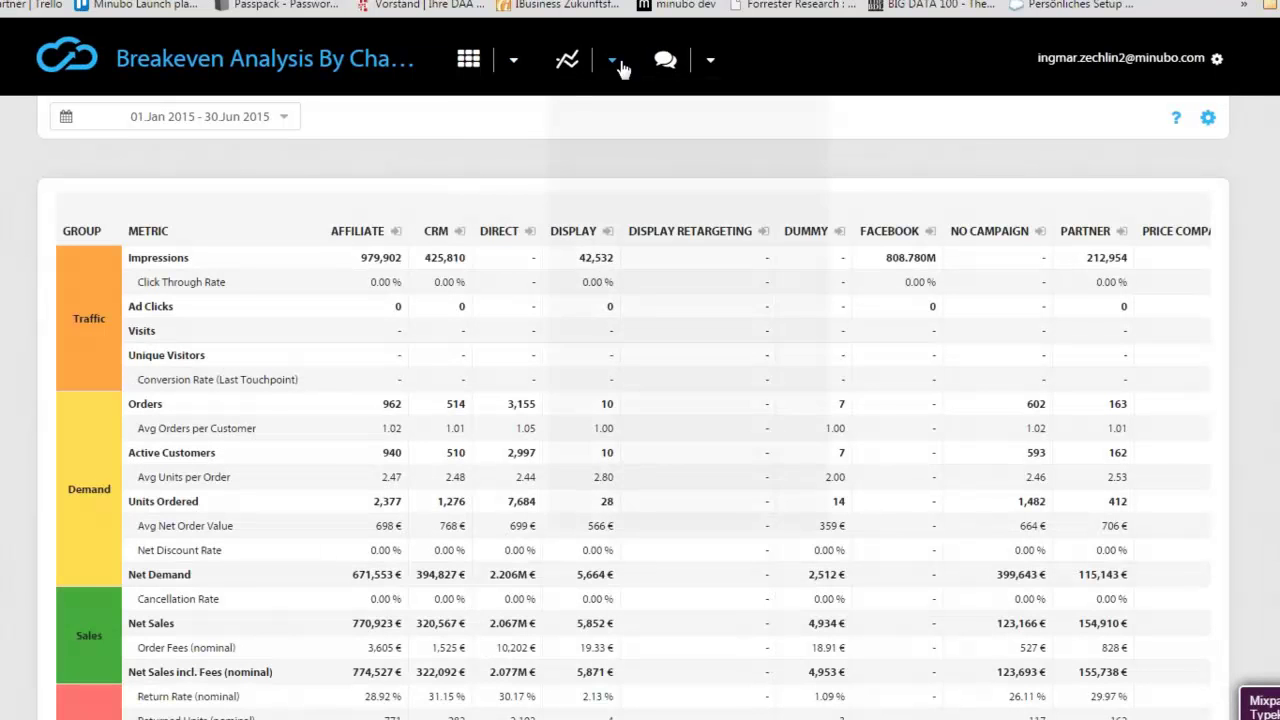
mouse_move(611, 60)
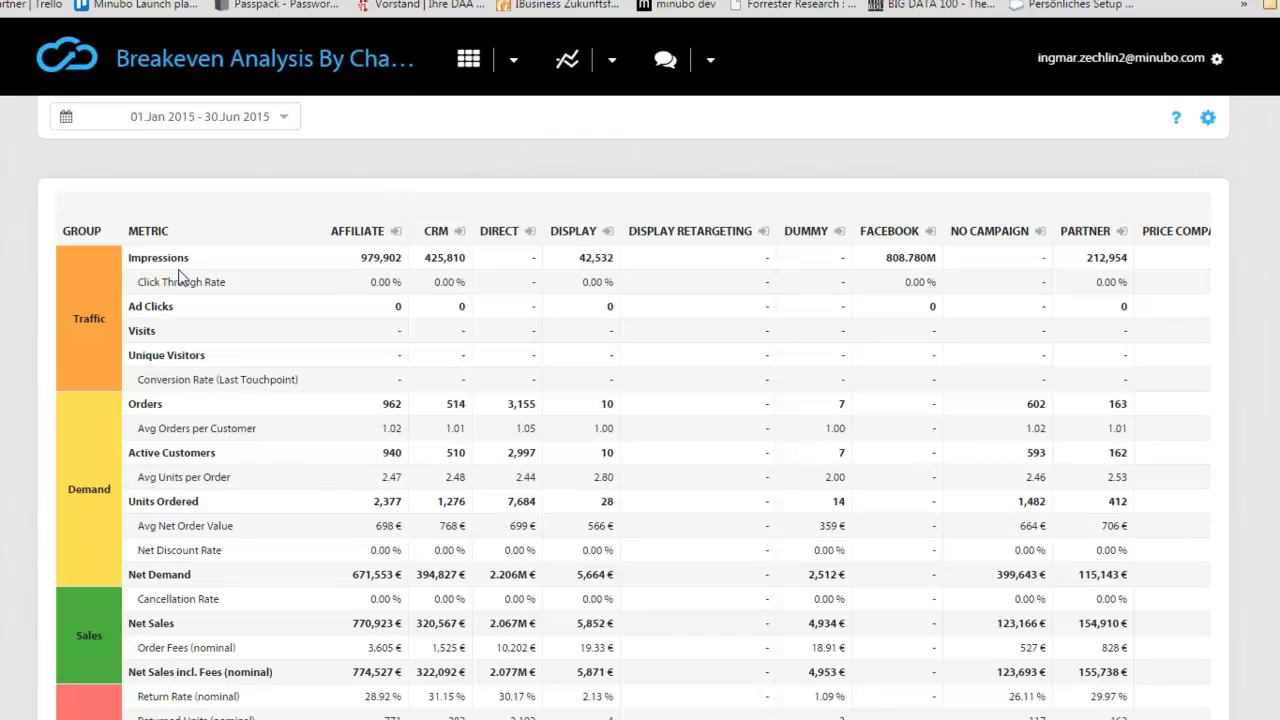
- Review the Affiliate channel's traffic metrics, from impressions and click-through rate to visits
drag(340, 258, 323, 349)
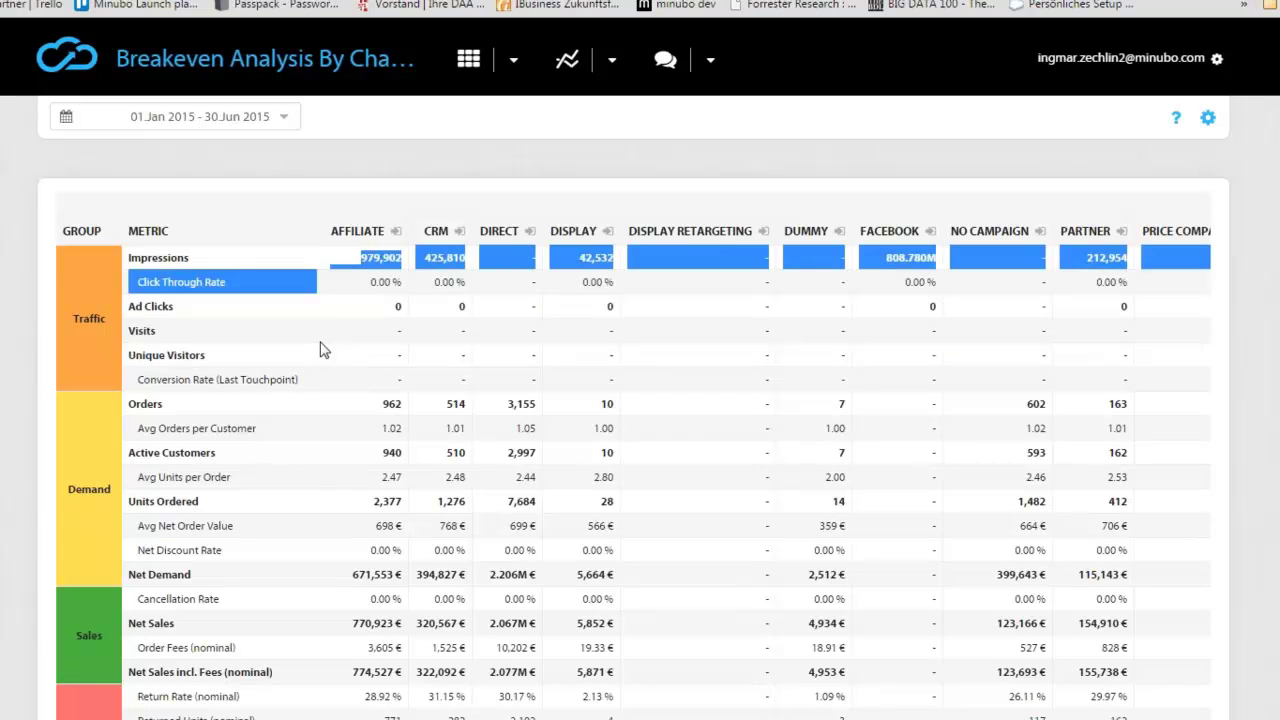
click(363, 354)
scroll(378, 333, down, 1)
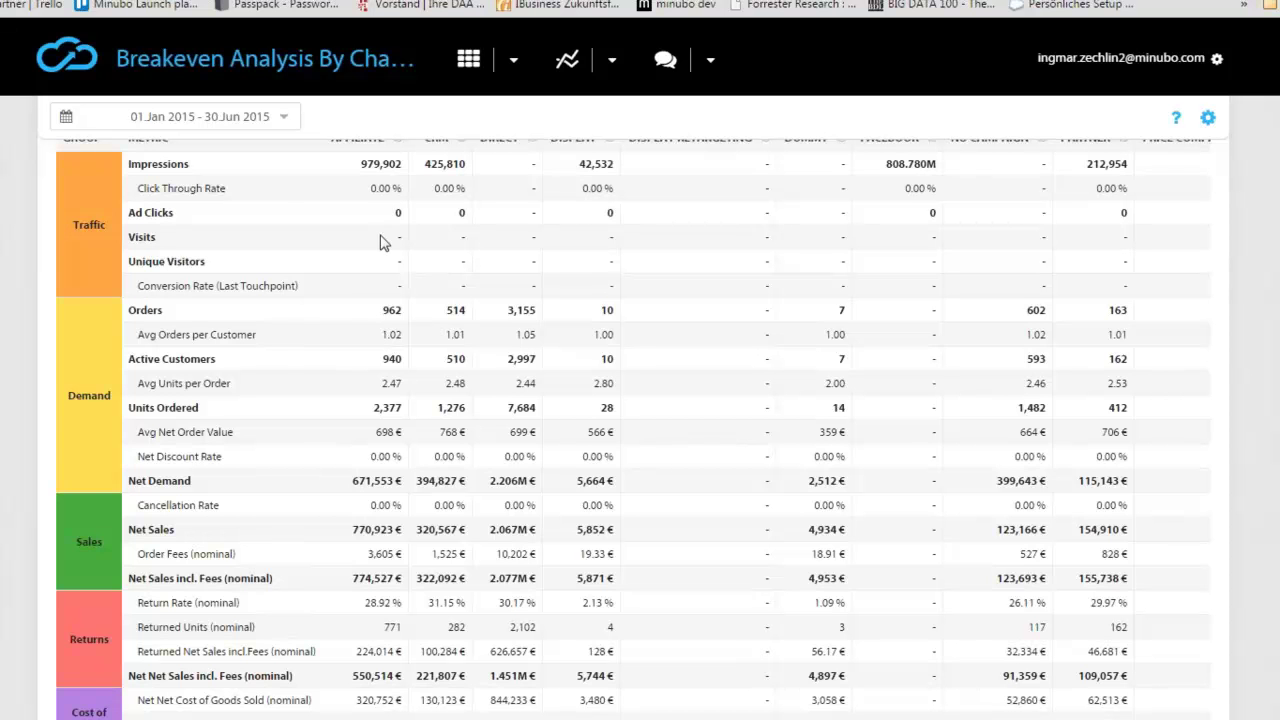
scroll(378, 286, down, 1)
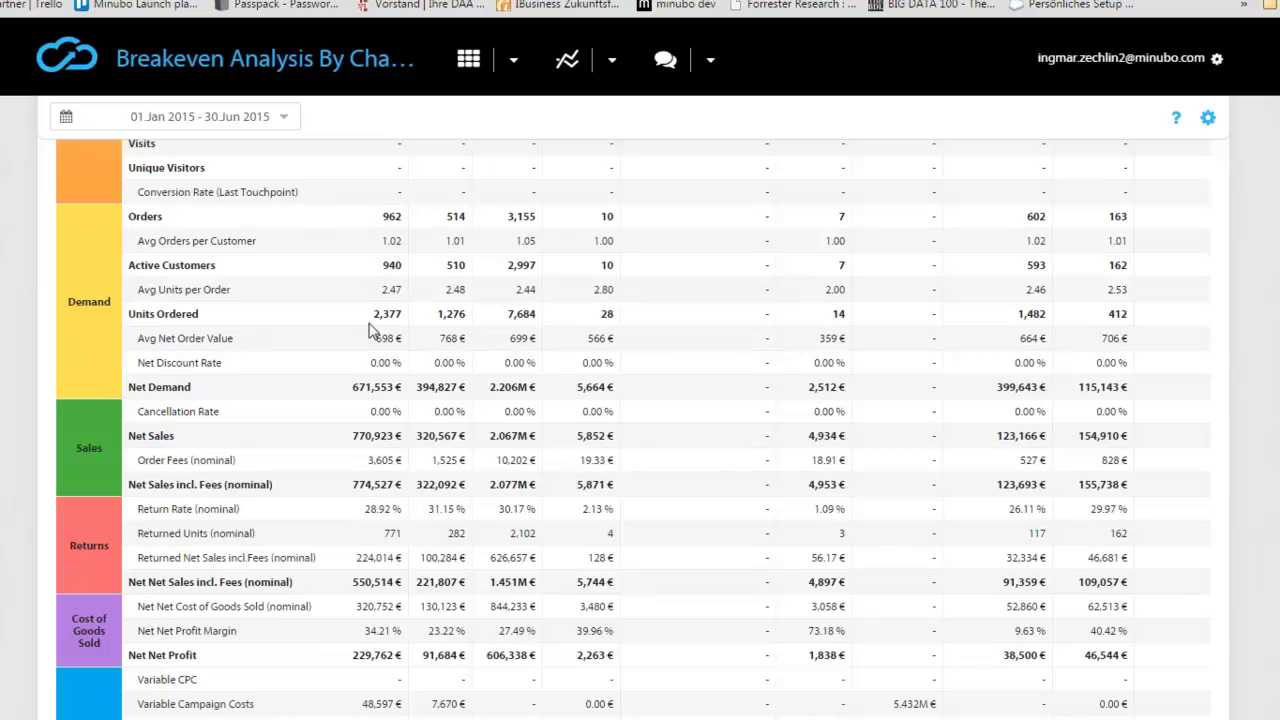
- Examine the Affiliate channel's demand metrics: units ordered, average net order value, net discount rate and net demand
drag(372, 314, 392, 340)
click(398, 385)
double_click(398, 385)
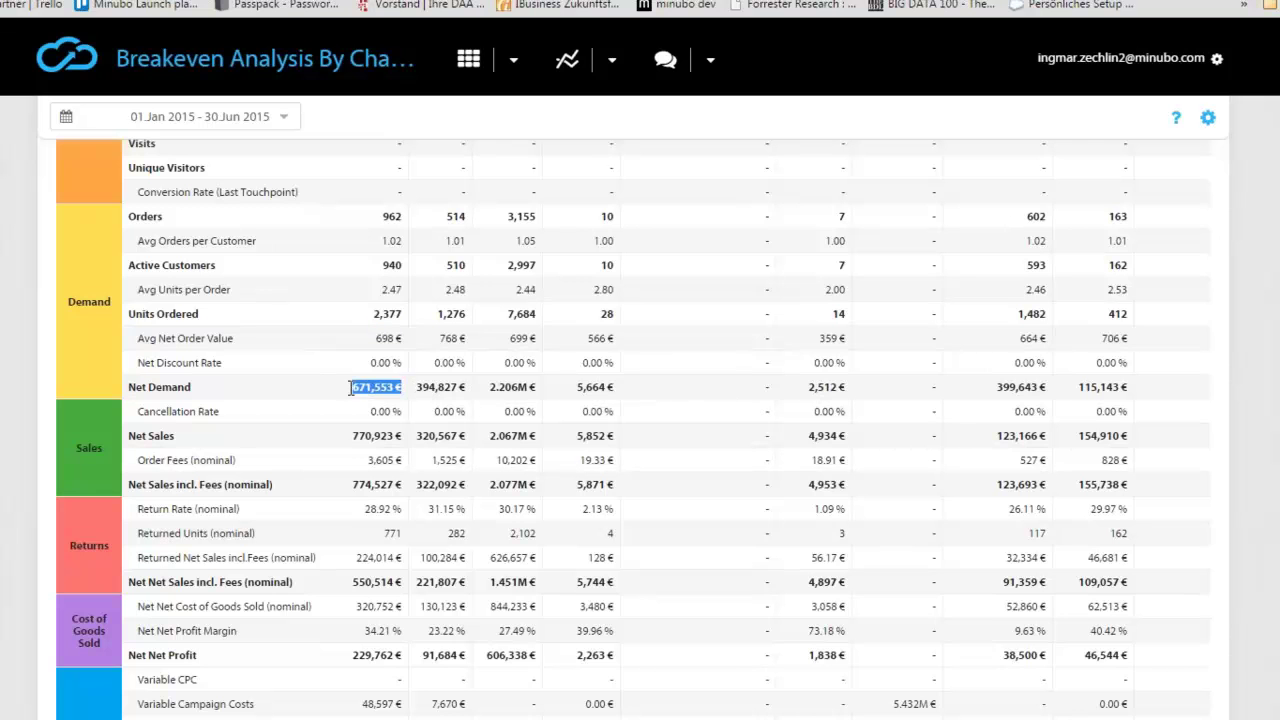
click(410, 368)
drag(193, 360, 402, 362)
click(389, 394)
double_click(389, 390)
- Examine the Affiliate channel's sales metrics, highlighting cancellation rate, net sales and net sales including fees
drag(370, 411, 398, 443)
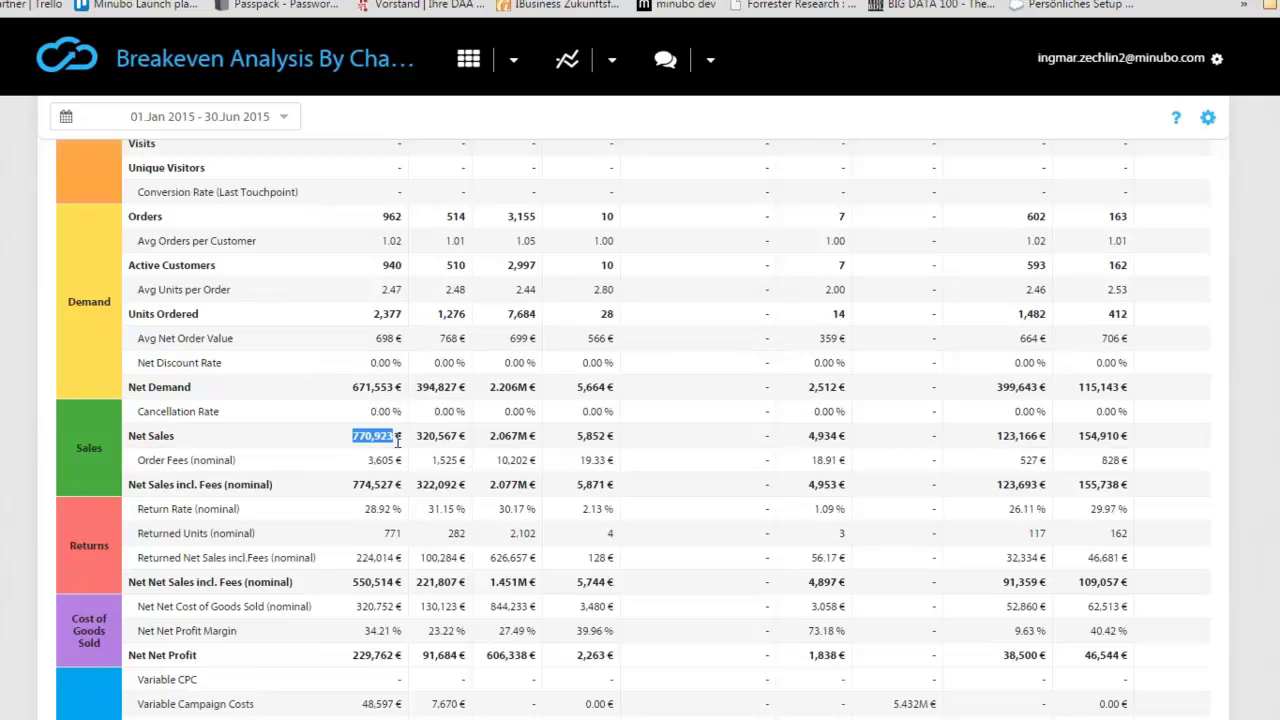
scroll(397, 443, down, 1)
drag(401, 390, 352, 395)
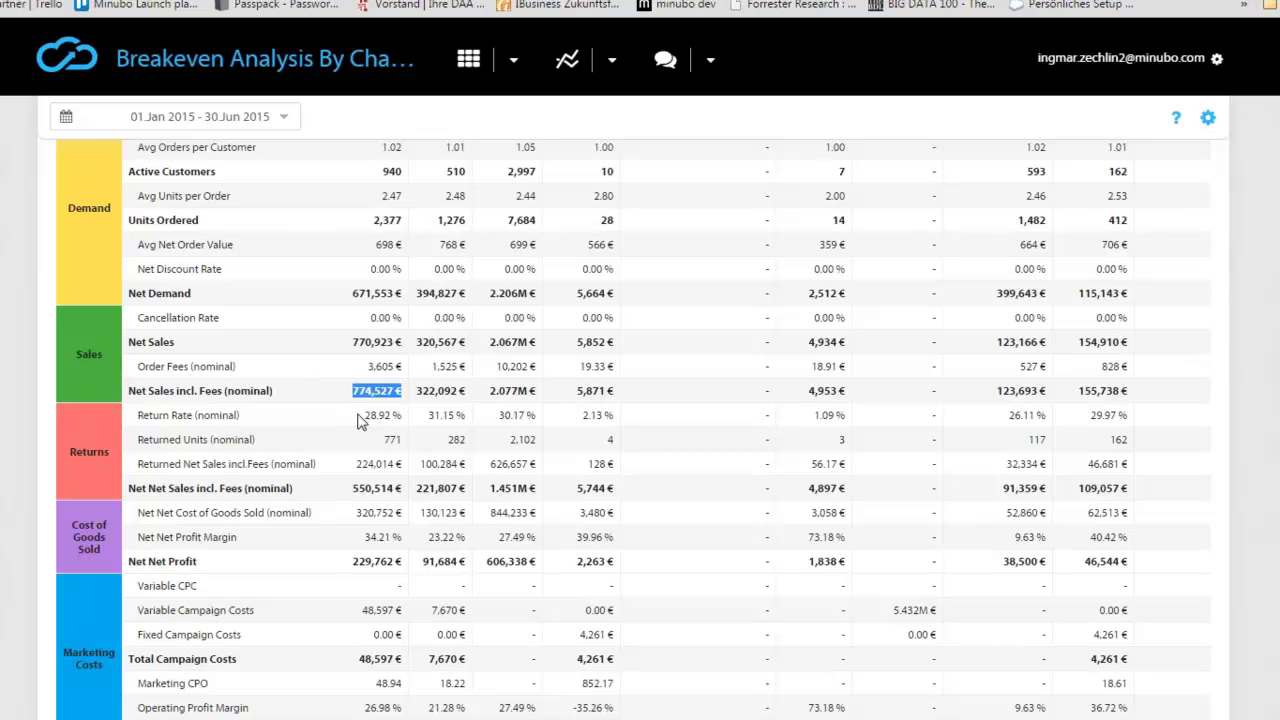
- Compare the return rates across the first channels and examine Affiliate's returned net sales and net net sales including fees
drag(362, 416, 404, 416)
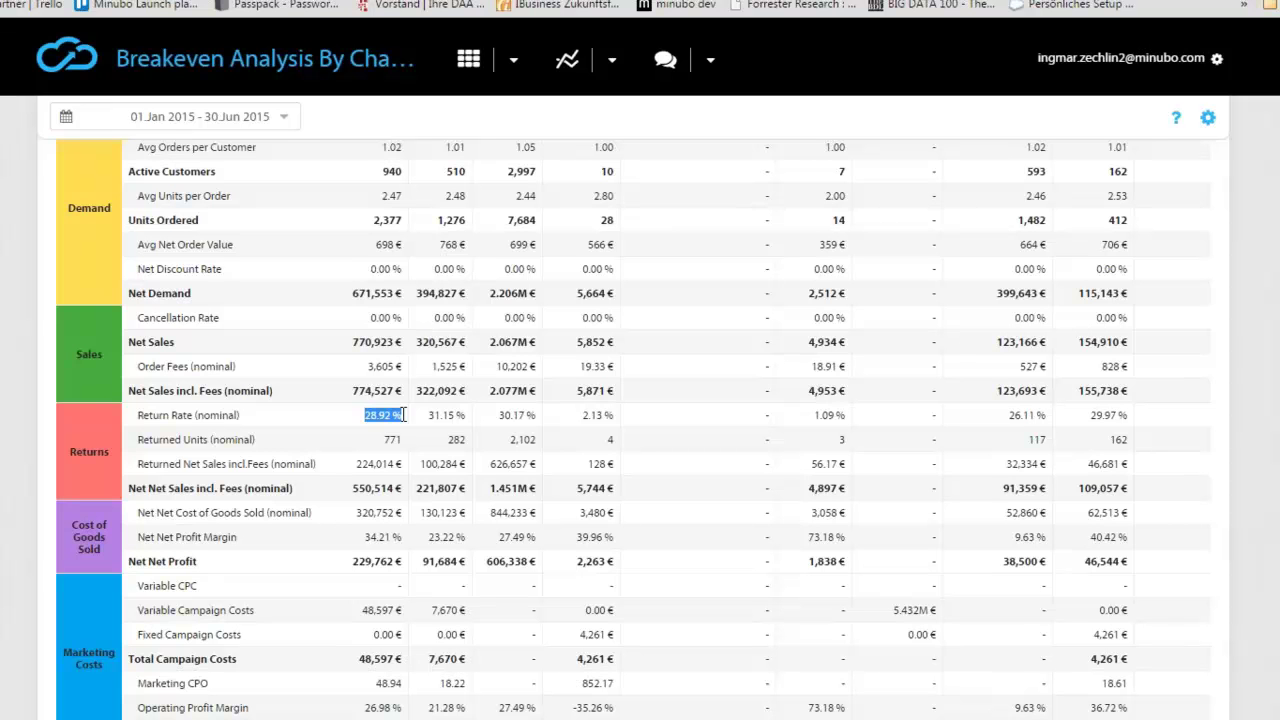
click(454, 418)
drag(454, 418, 613, 416)
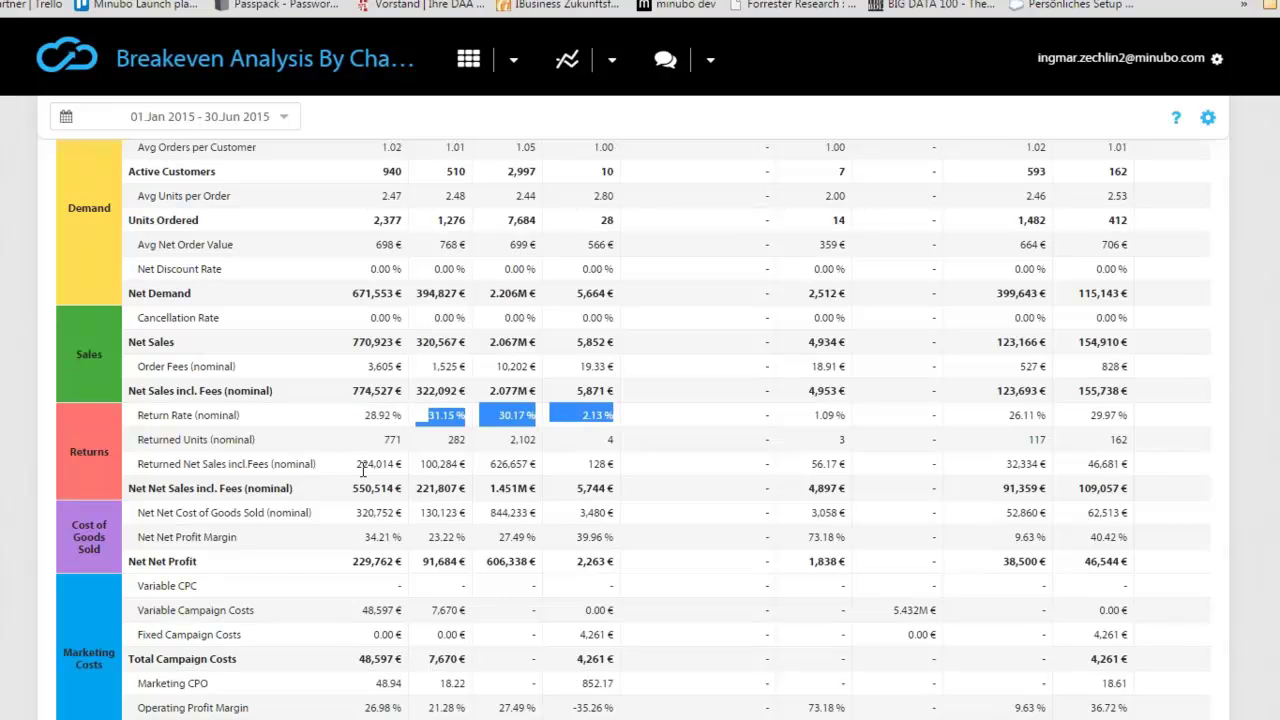
drag(363, 466, 403, 465)
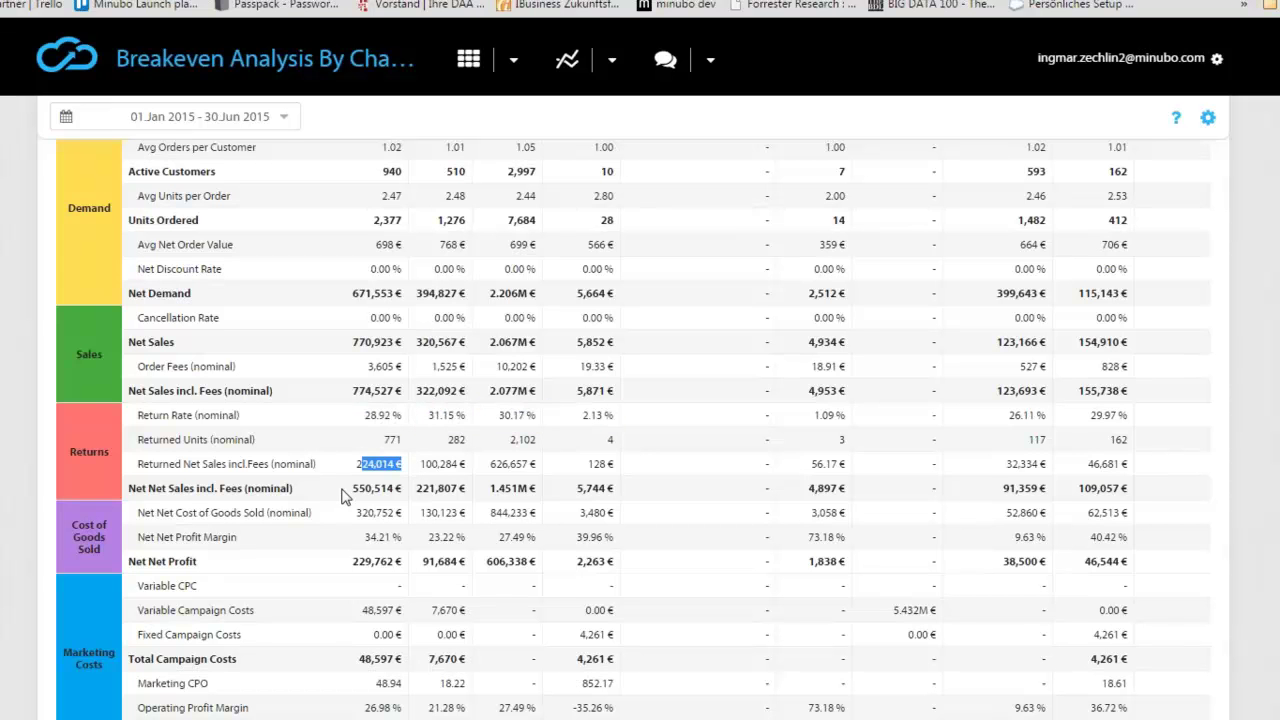
drag(341, 495, 403, 489)
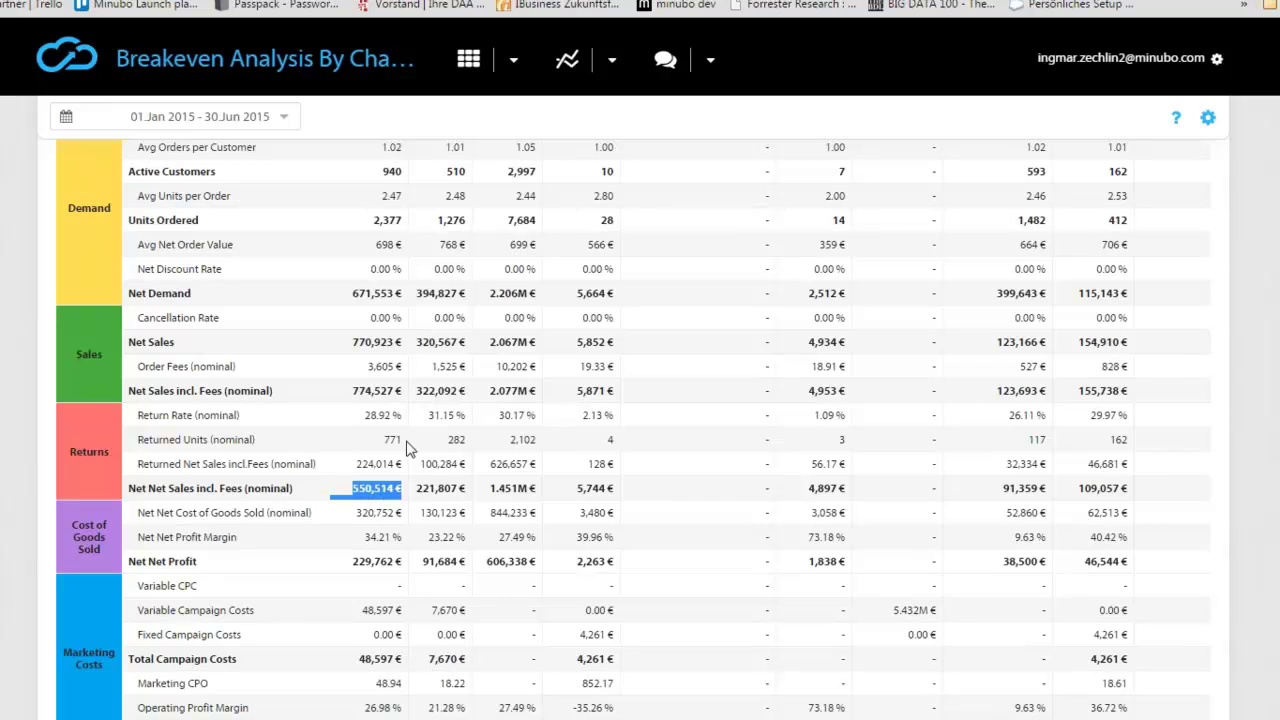
- Examine the Affiliate channel's net net cost of goods sold and net net profit
scroll(407, 449, down, 2)
drag(355, 420, 413, 443)
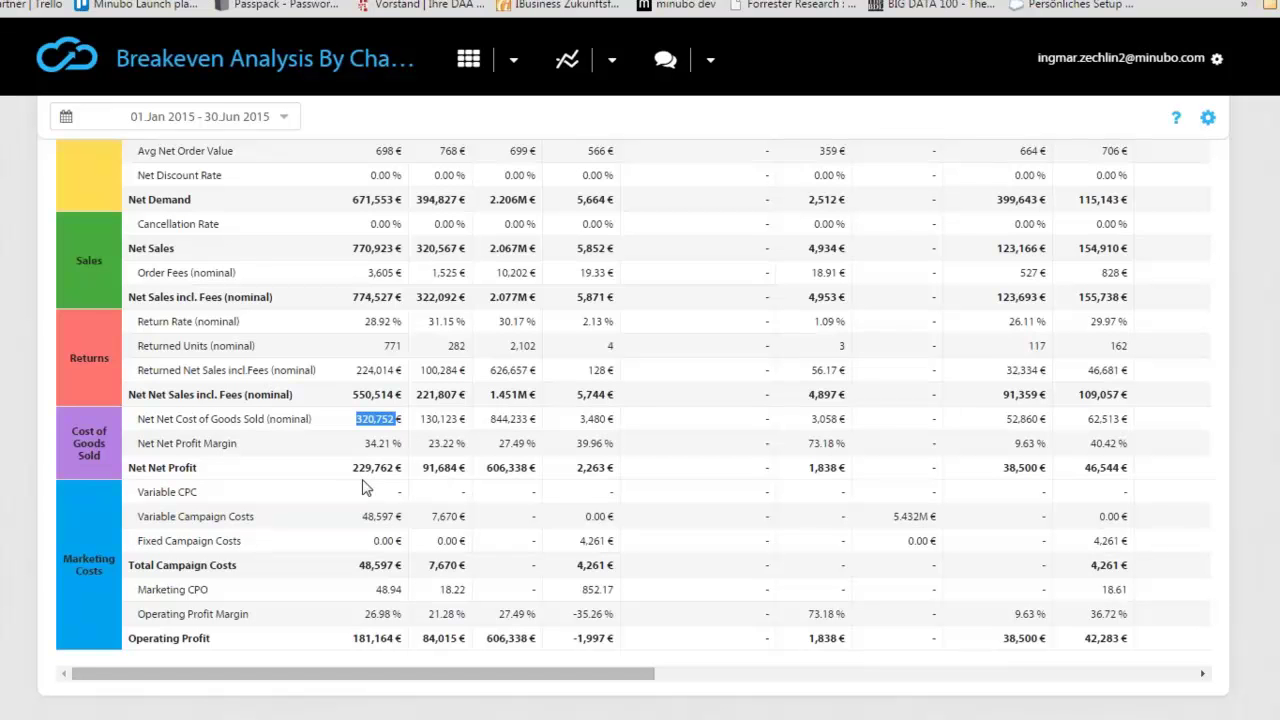
drag(352, 467, 404, 468)
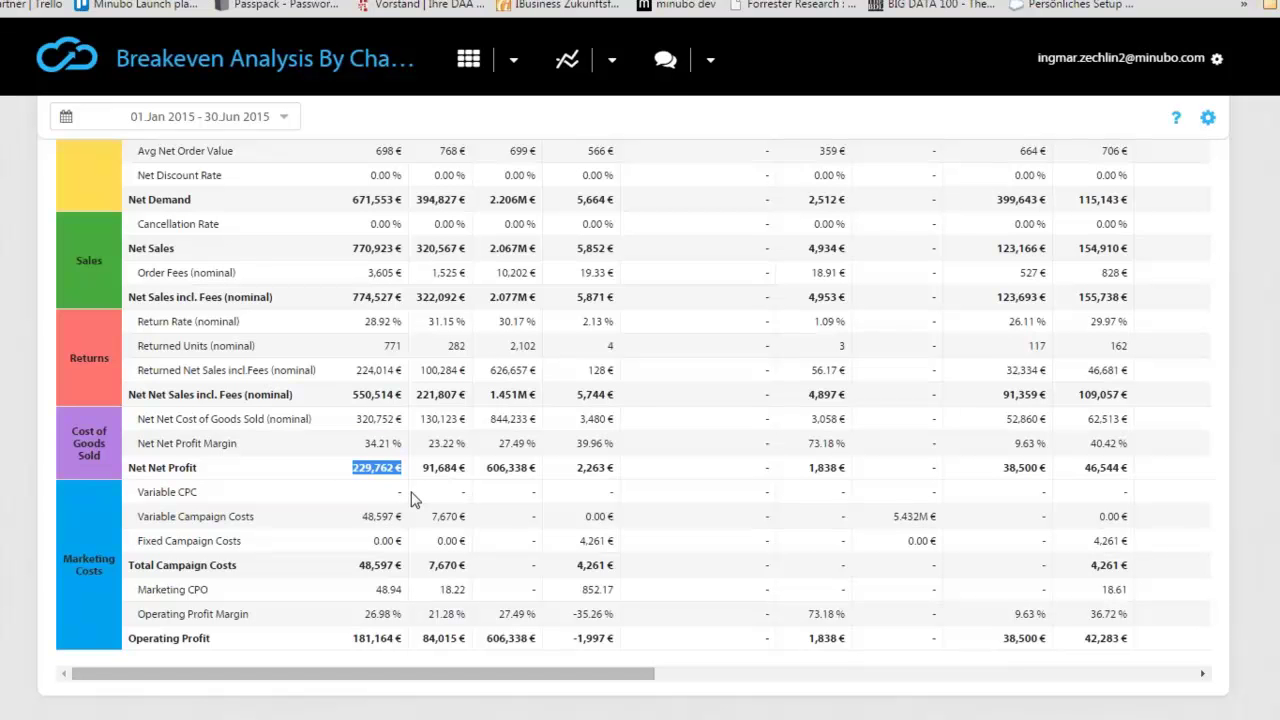
- Examine the Affiliate channel's marketing costs: variable CPC, total campaign costs and the resulting operating profit
scroll(381, 521, down, 1)
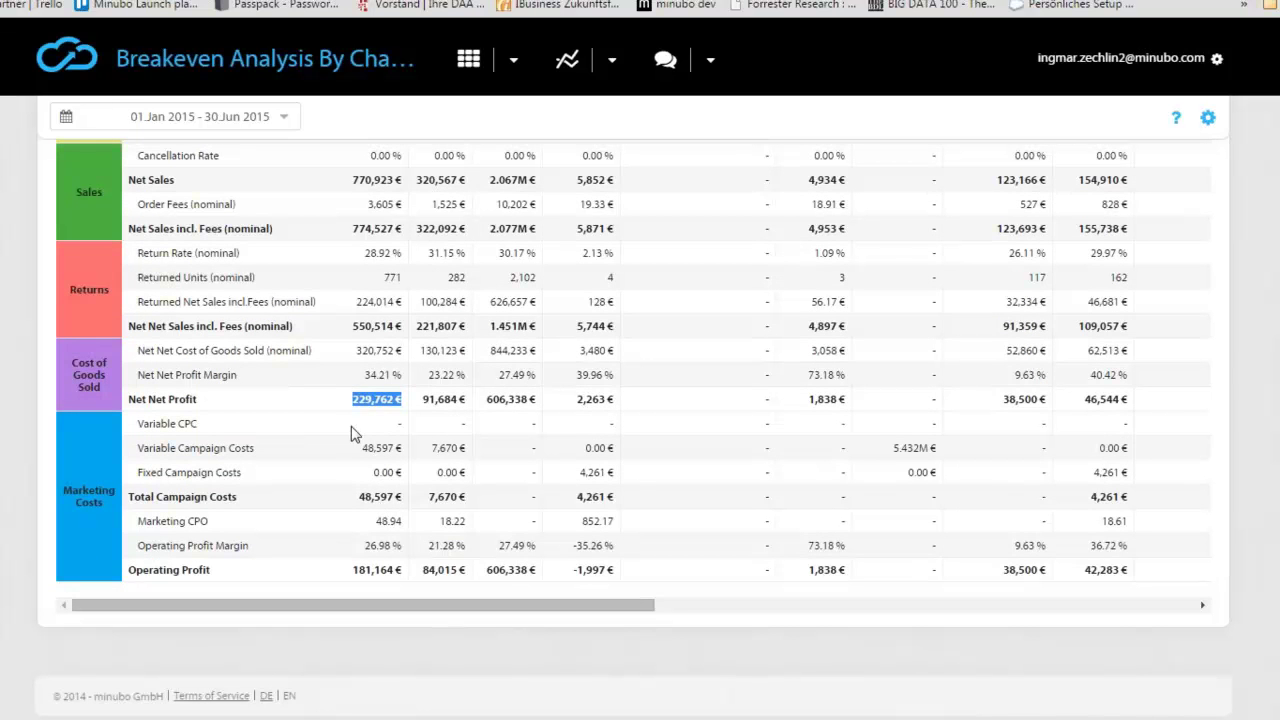
drag(355, 427, 406, 428)
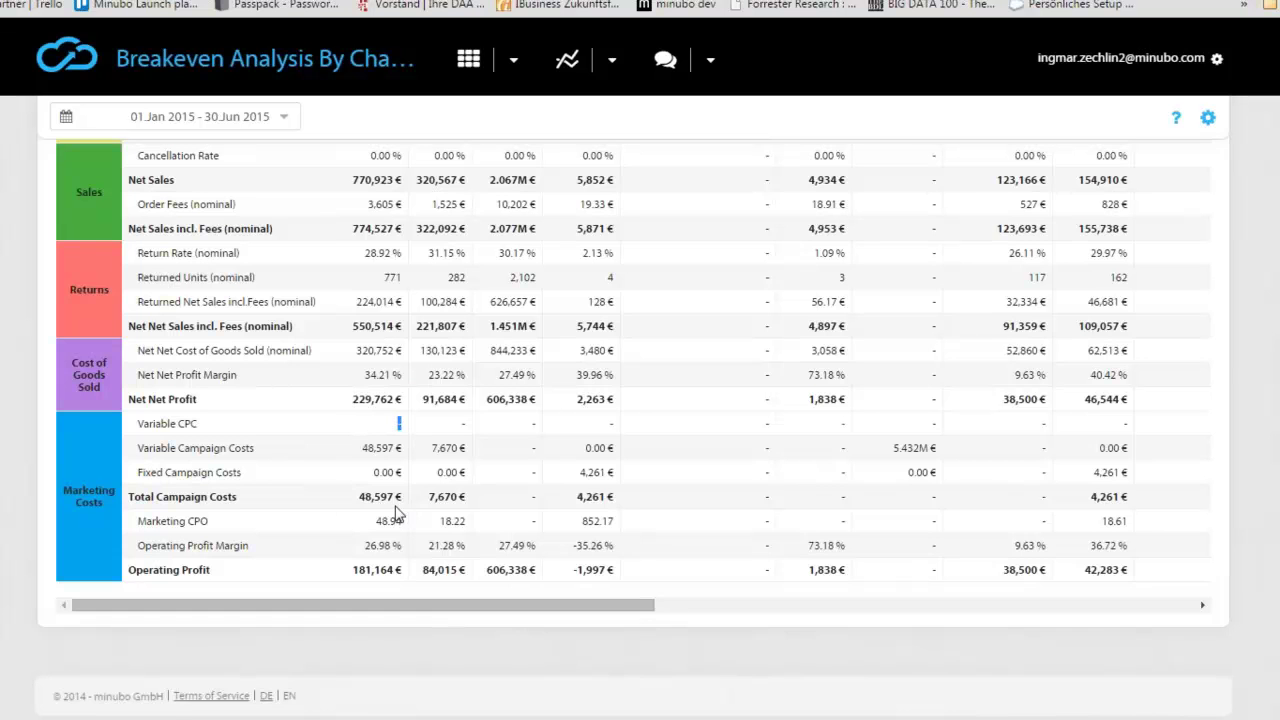
drag(355, 500, 402, 497)
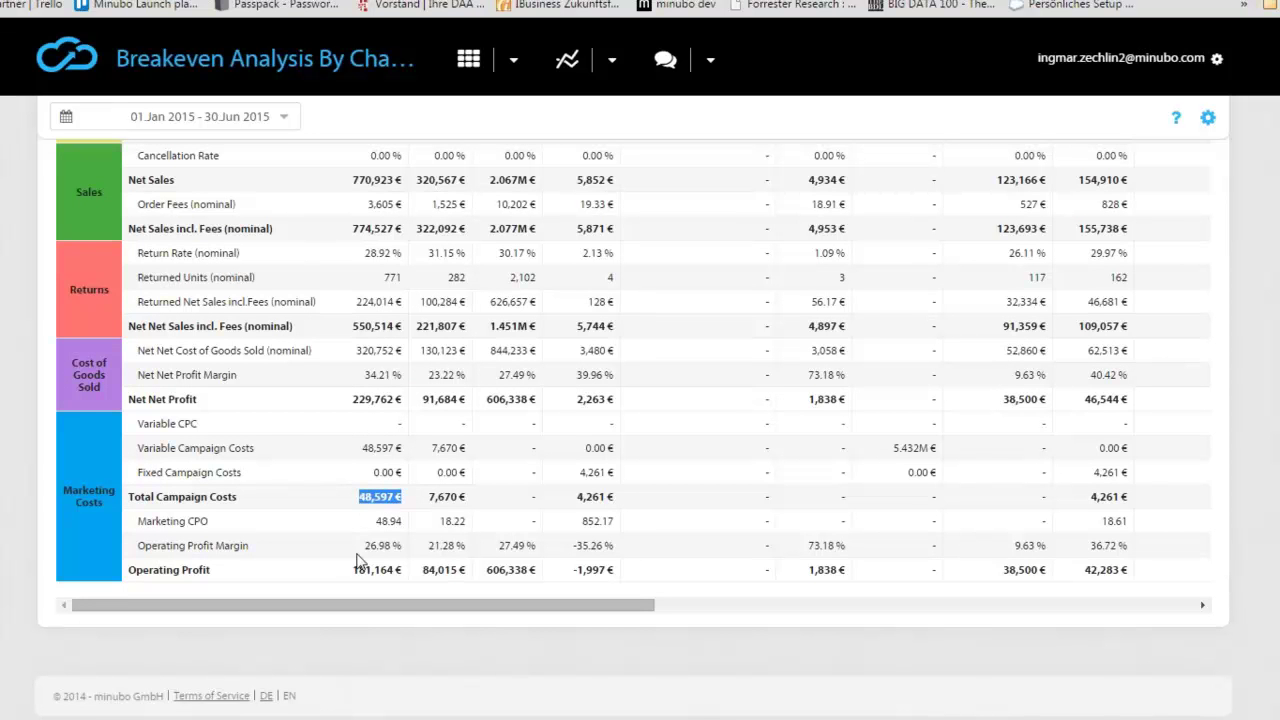
drag(348, 572, 408, 572)
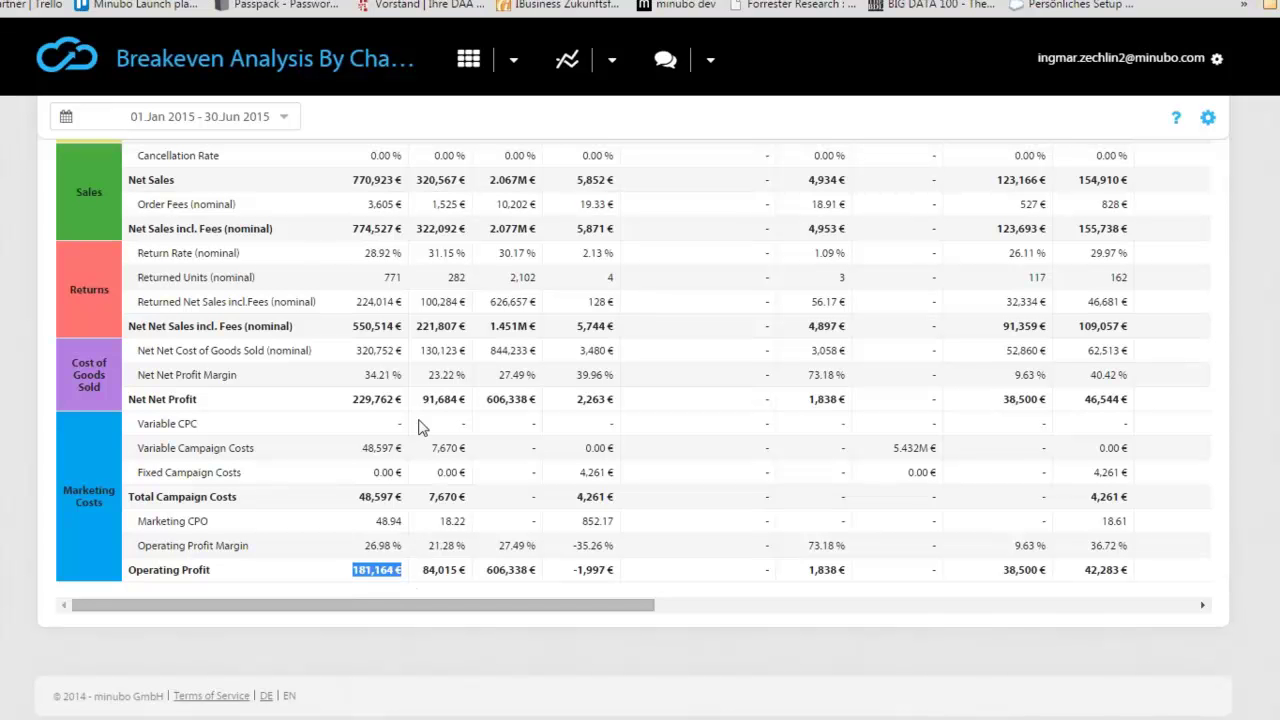
- Drill down into the Affiliate channel and review the Affilinet and Zanox campaign figures through to operating profit
scroll(420, 427, up, 4)
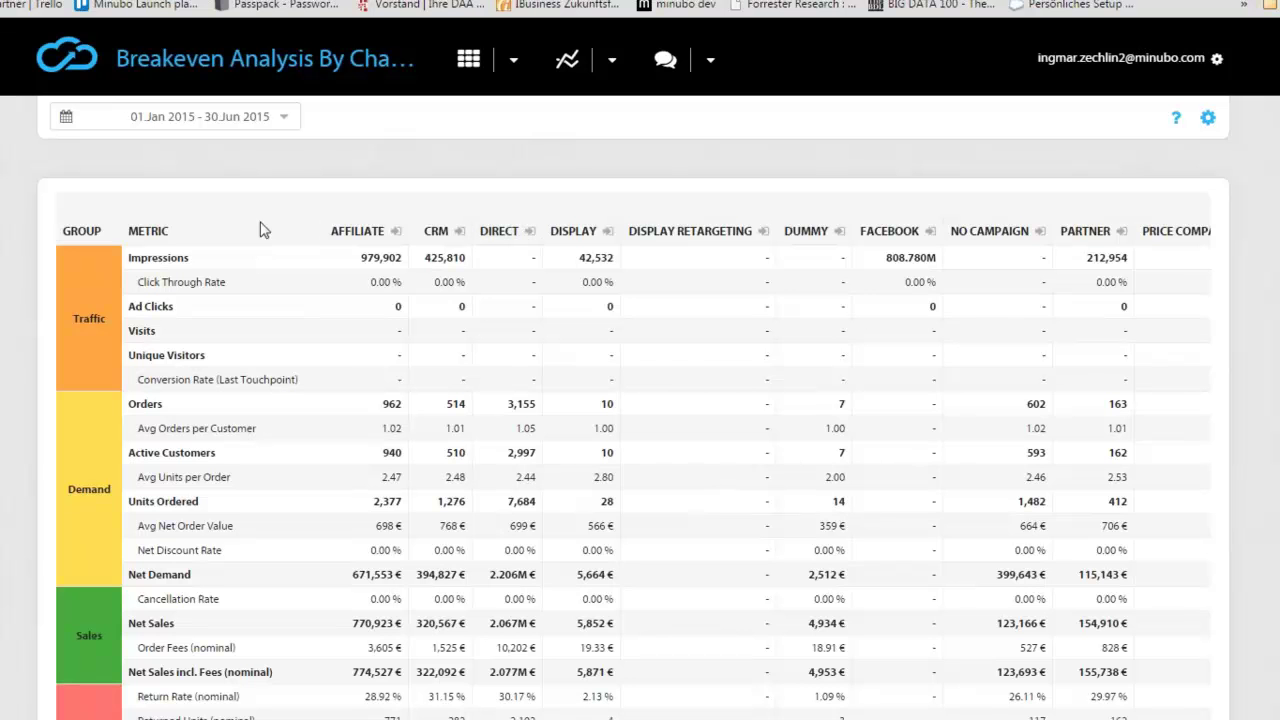
click(365, 232)
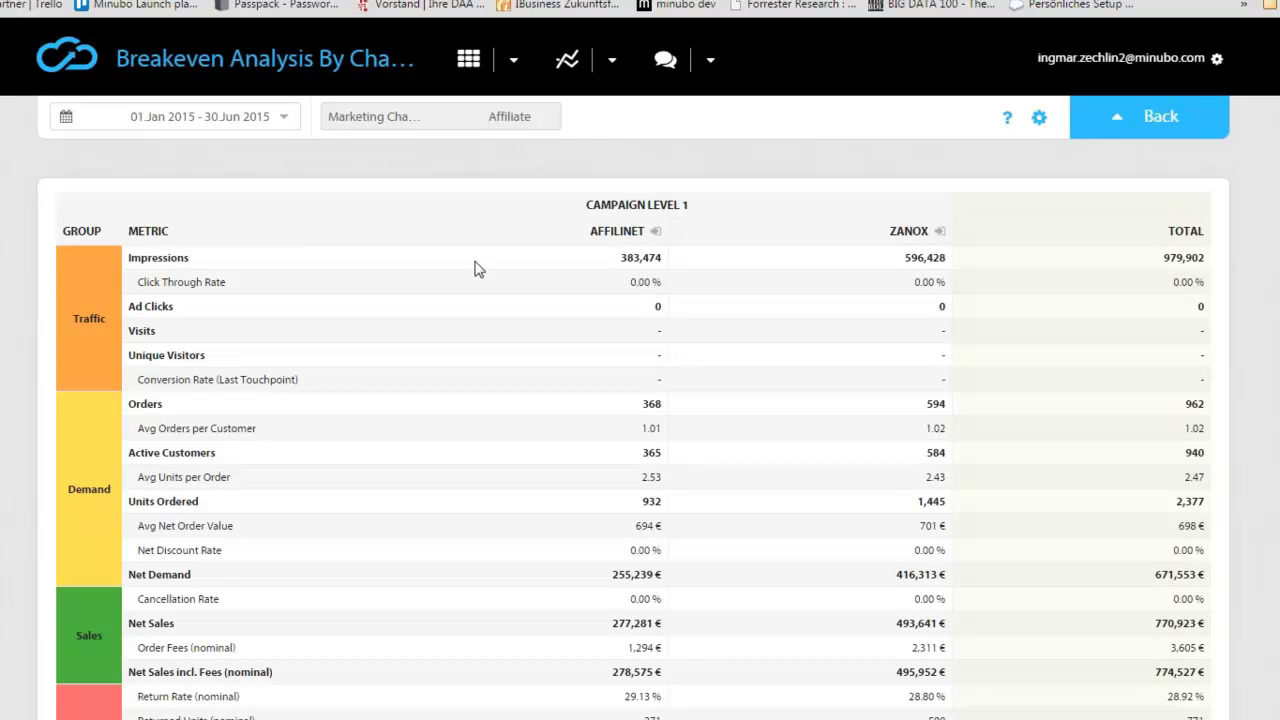
scroll(600, 260, down, 2)
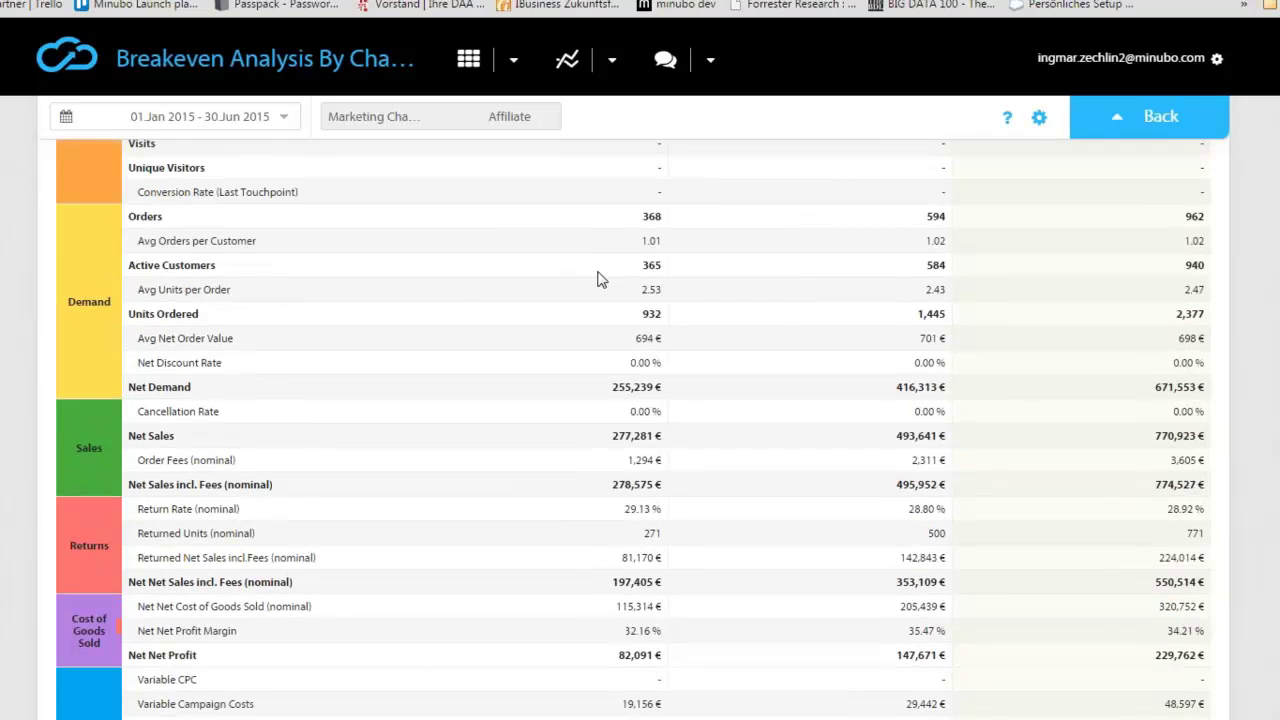
scroll(594, 309, down, 3)
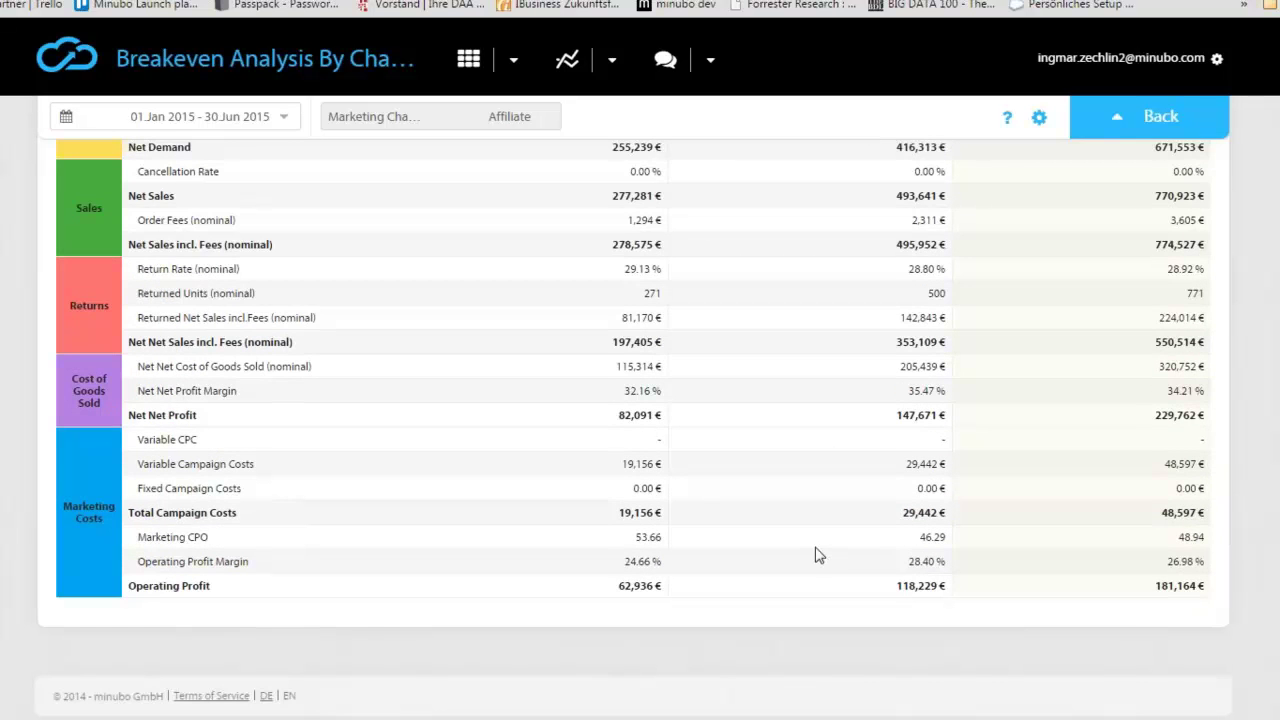
scroll(815, 555, up, 5)
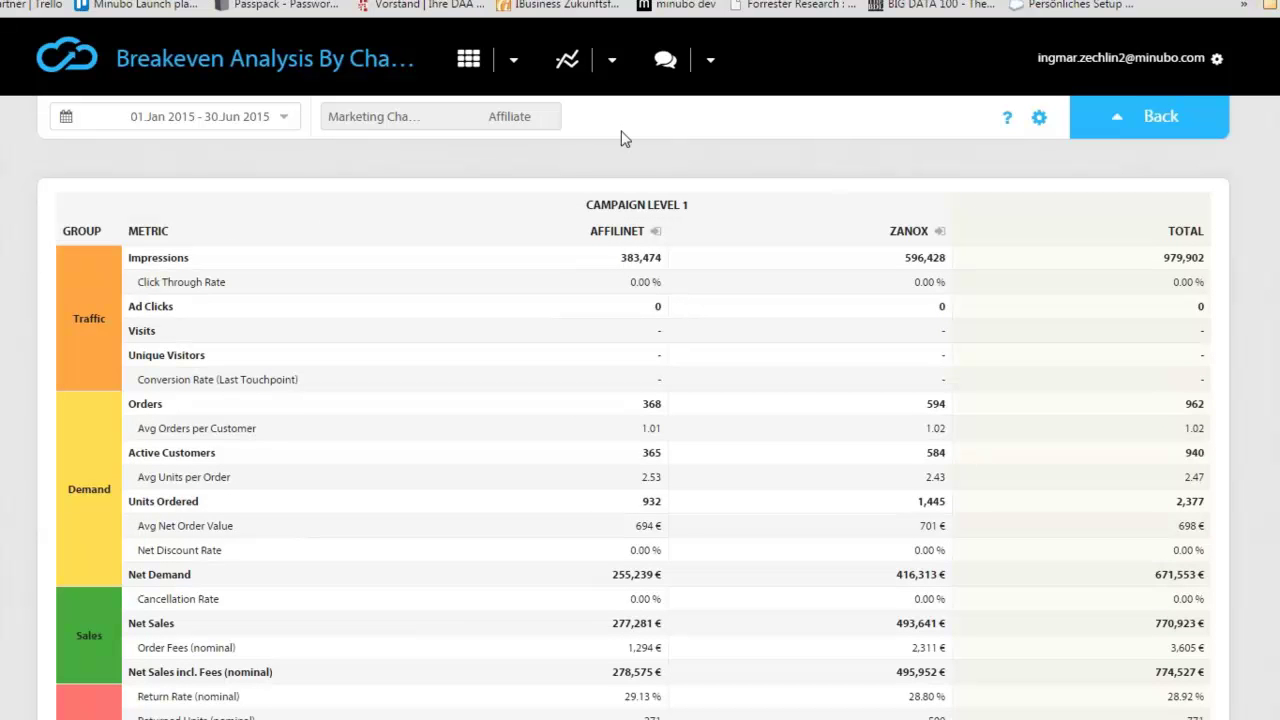
- Look over the list of available reports and the help resources, including the videos and interactive product tours
click(613, 68)
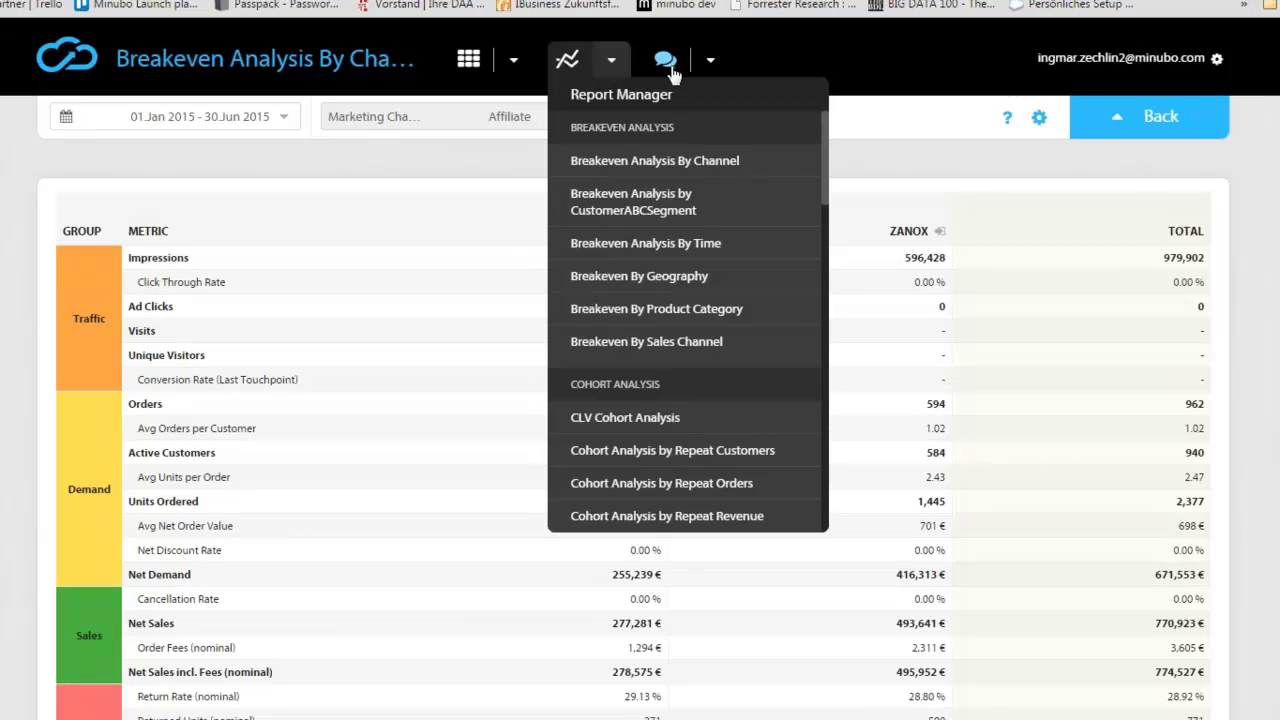
click(713, 62)
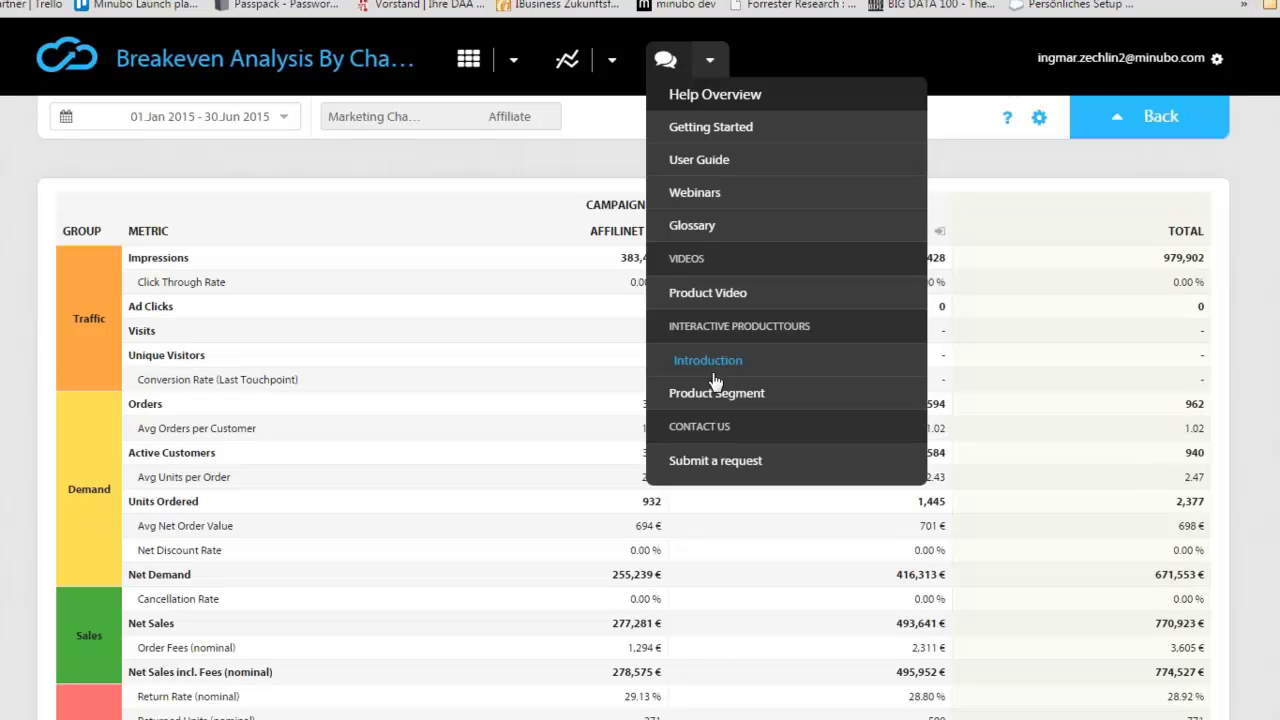
click(14, 274)
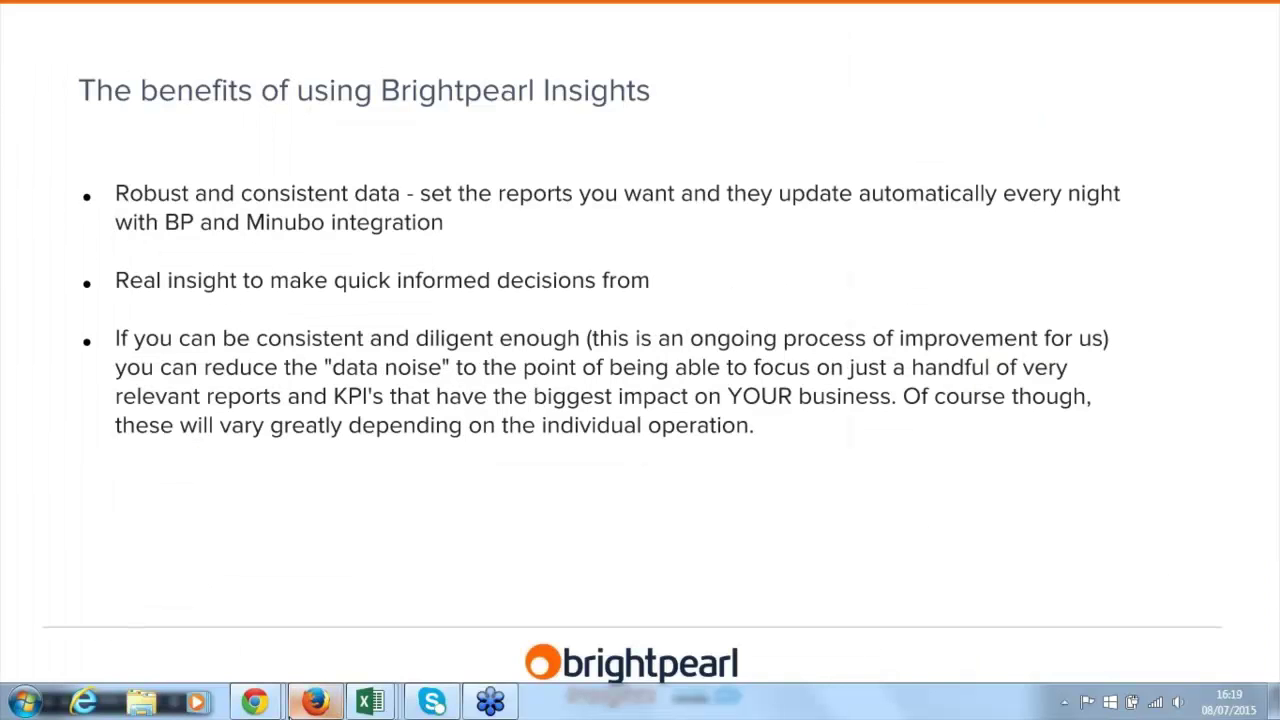
- Switch to Chrome's Customers by Profitability report and inspect the potential extra net profit of the "profitable" segment with 4+ orders
mouse_move(254, 702)
click(238, 648)
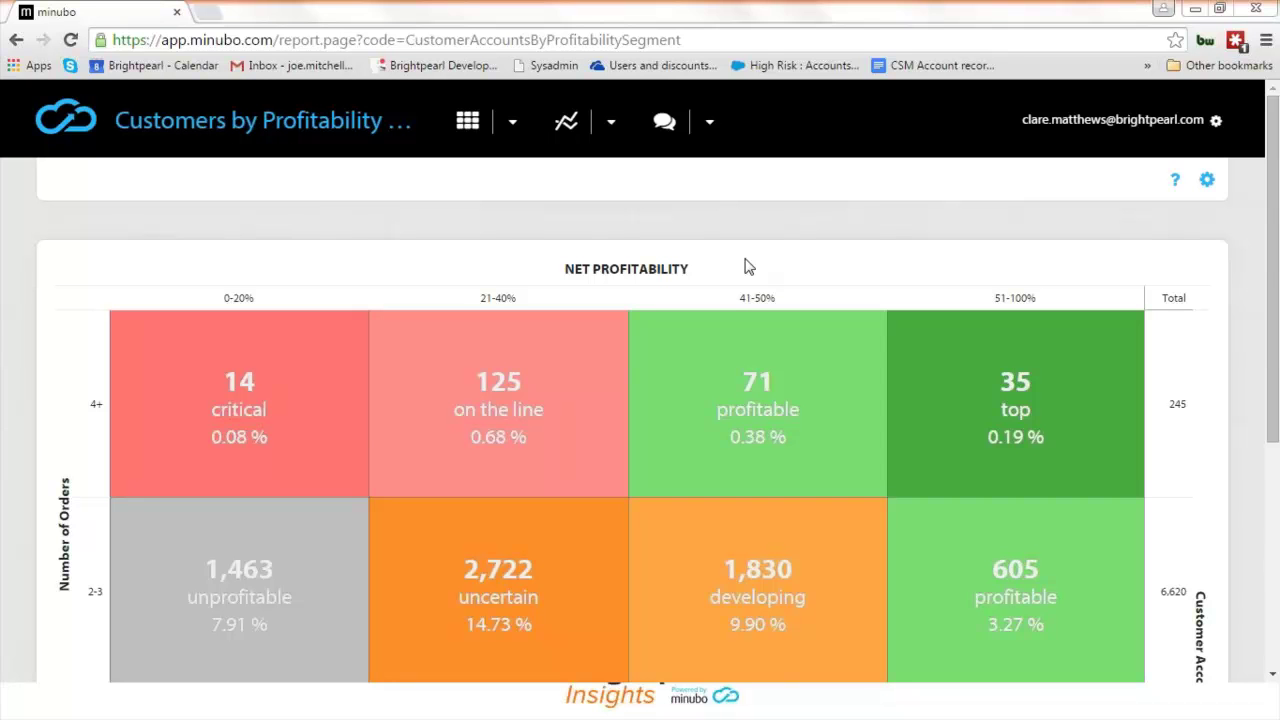
scroll(724, 262, down, 2)
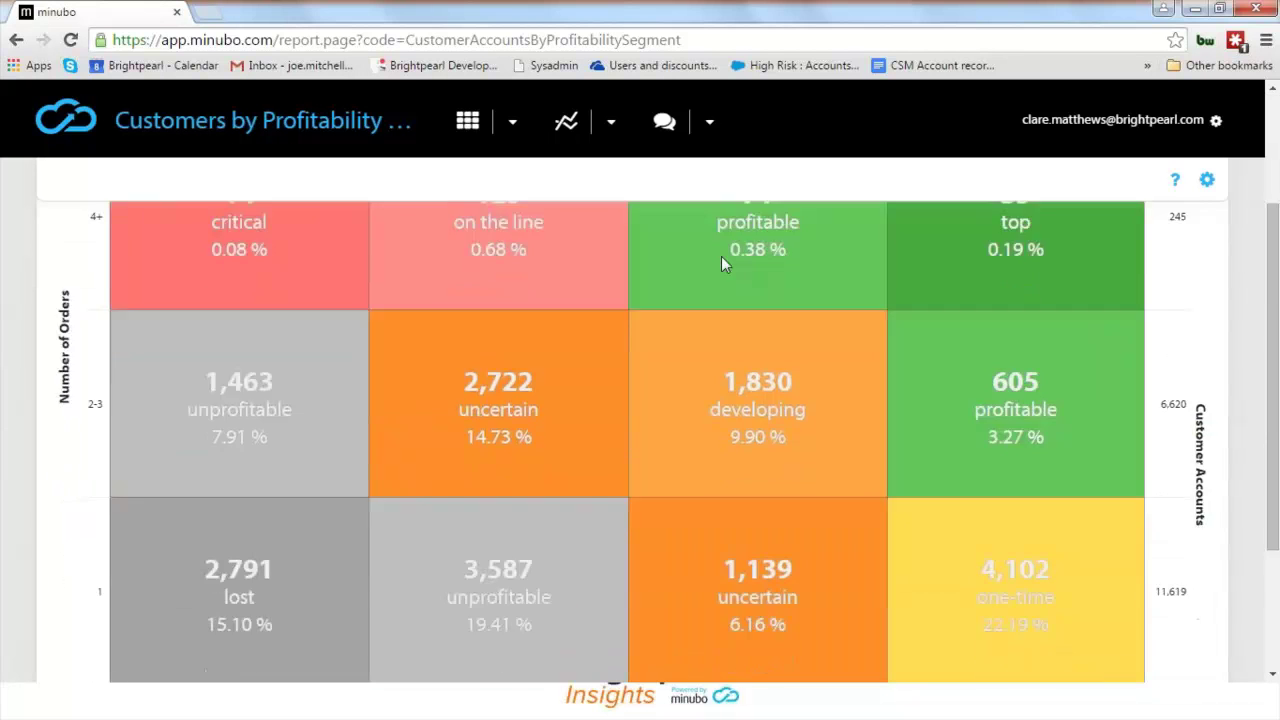
mouse_move(721, 256)
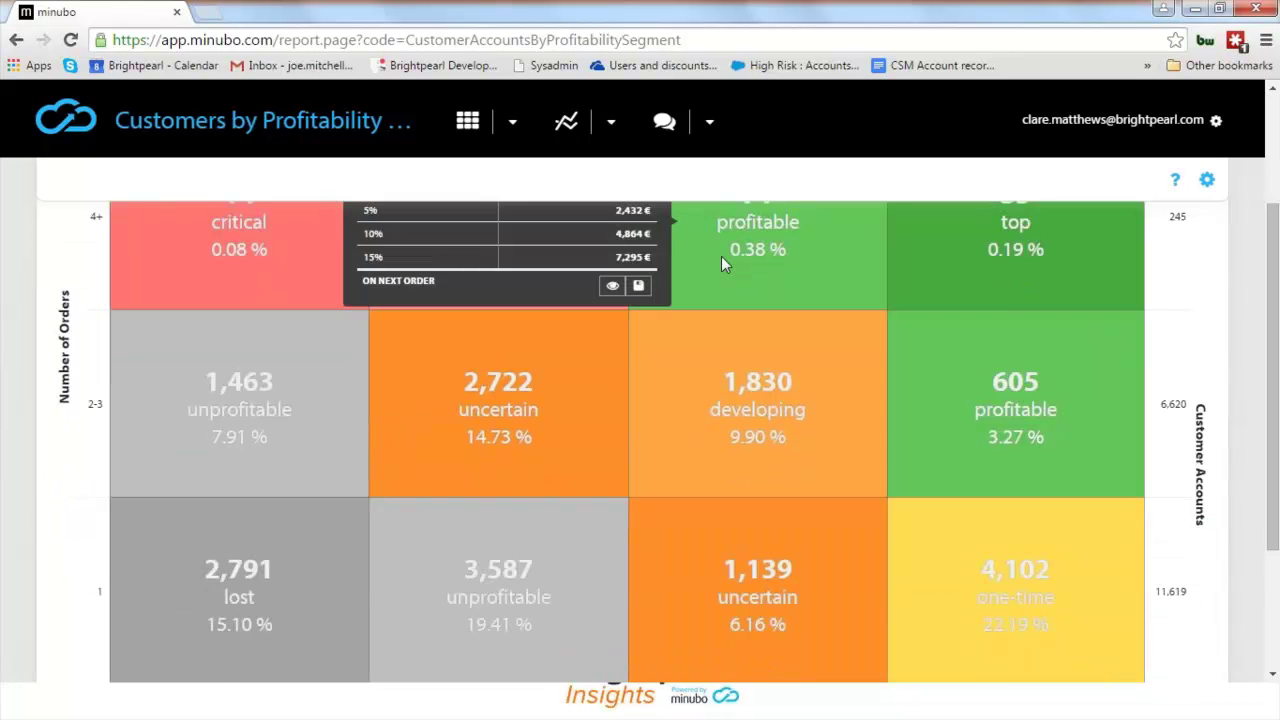
scroll(724, 262, up, 1)
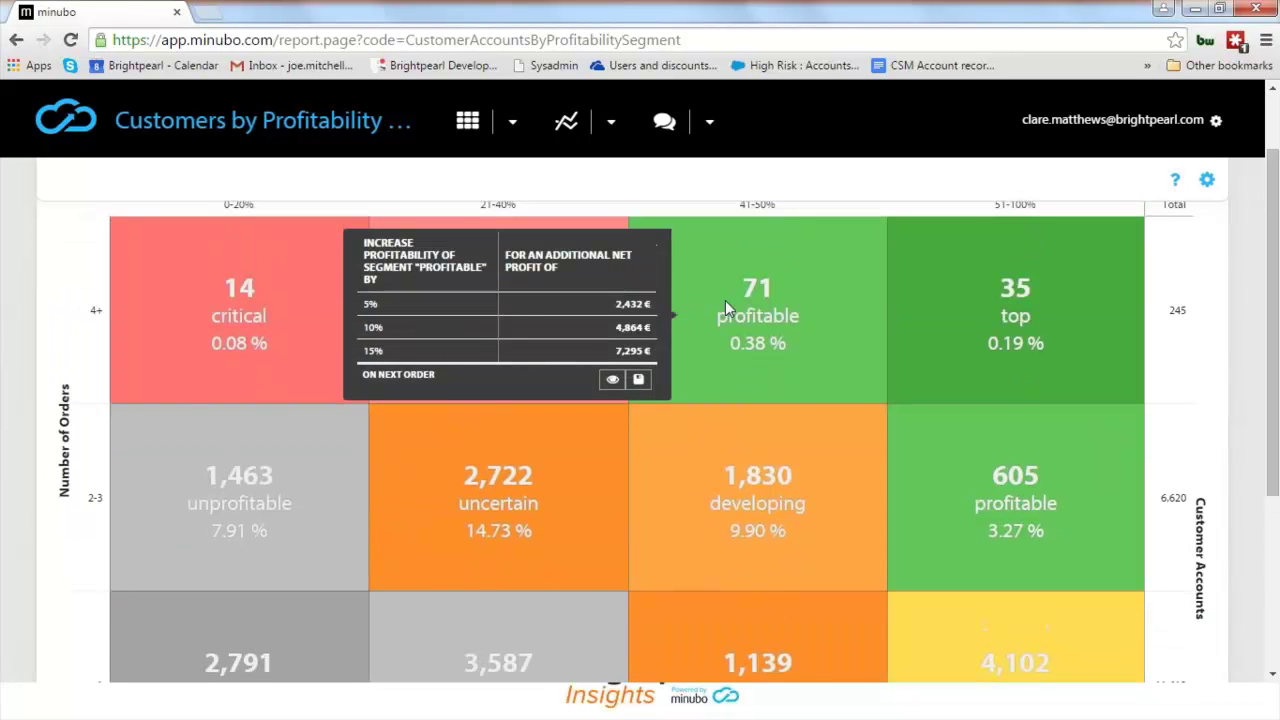
scroll(508, 276, up, 1)
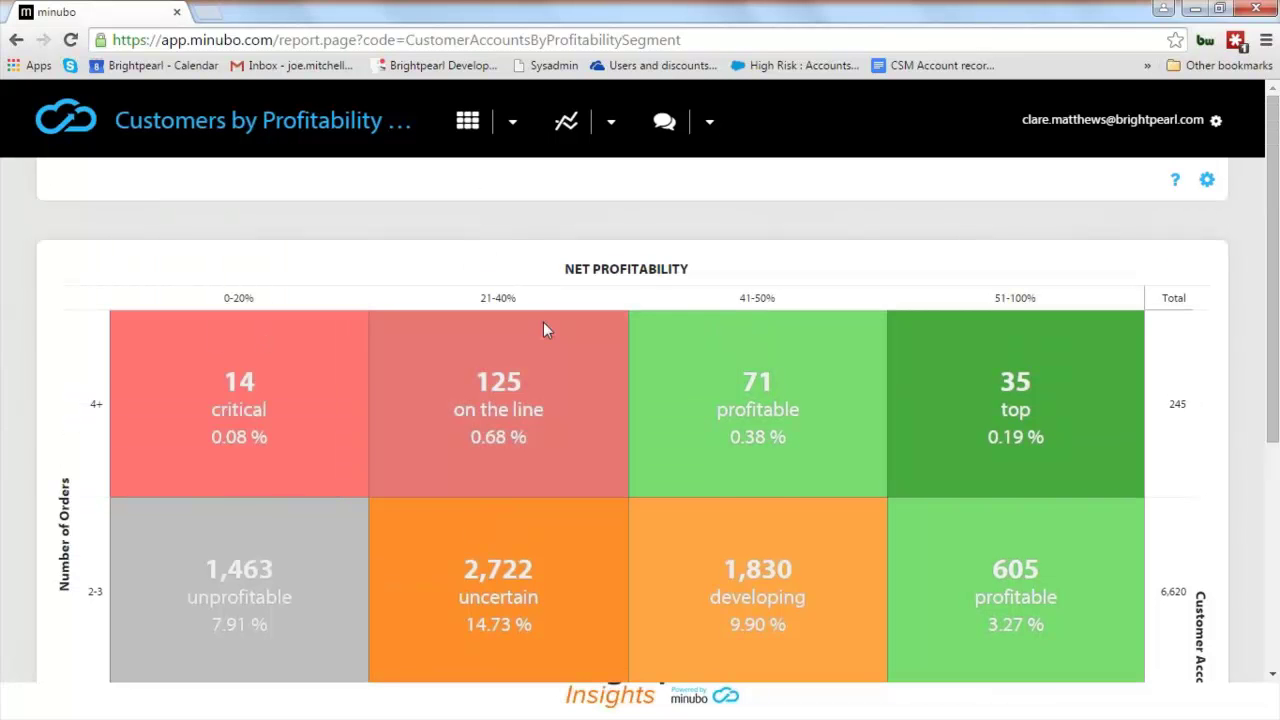
- Examine the customer profitability segments from the 4+ order row to the single-order row, including "on the line", "lost" and "critical"
scroll(451, 292, down, 1)
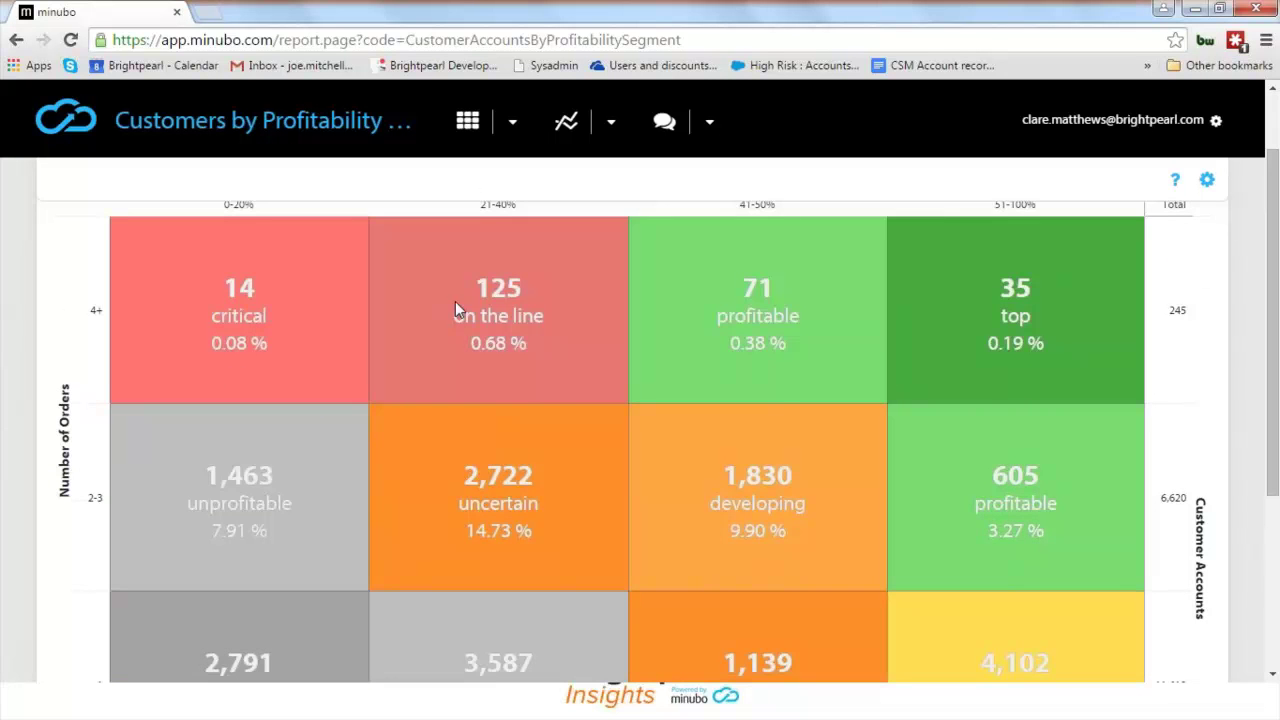
click(455, 303)
click(100, 343)
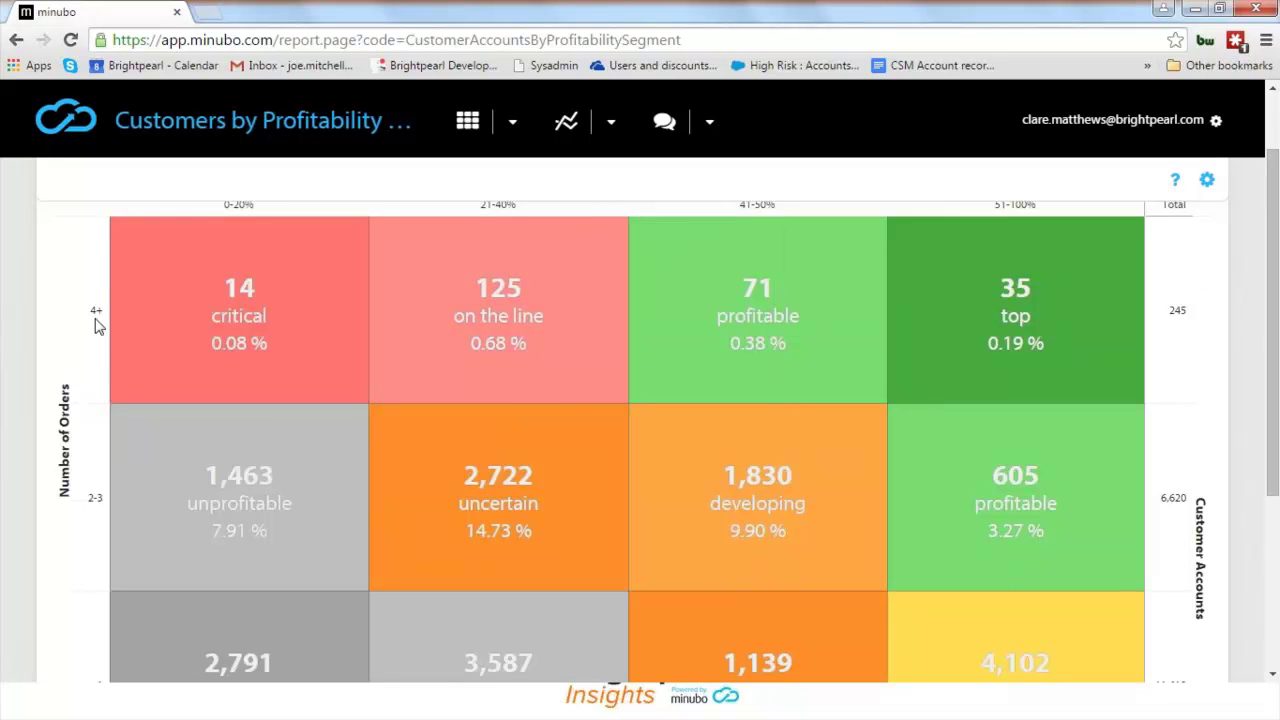
scroll(334, 366, down, 3)
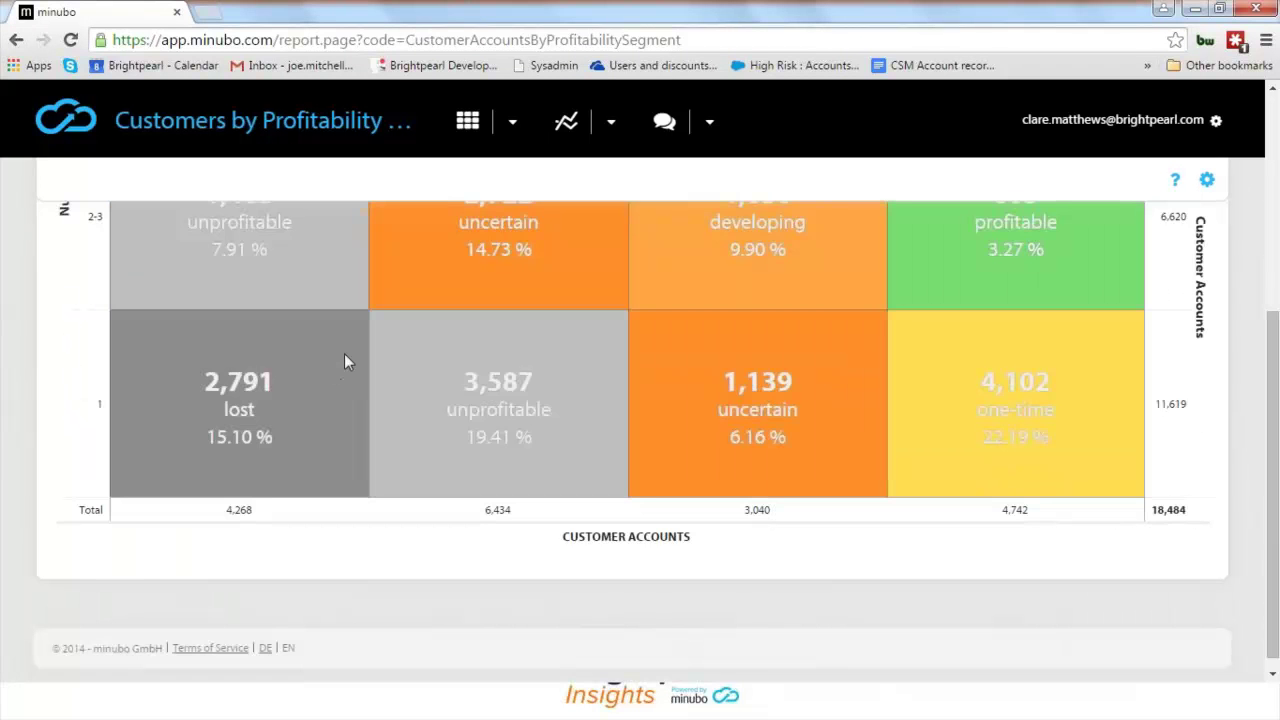
click(344, 361)
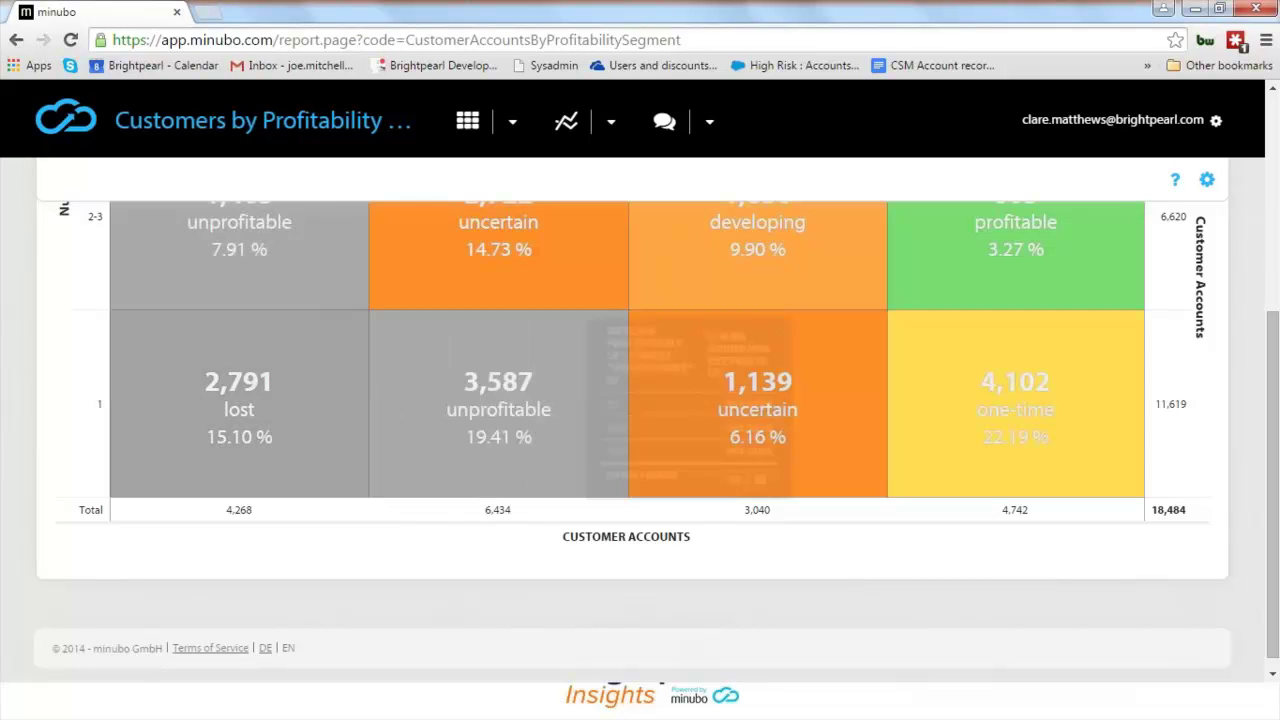
scroll(690, 400, up, 3)
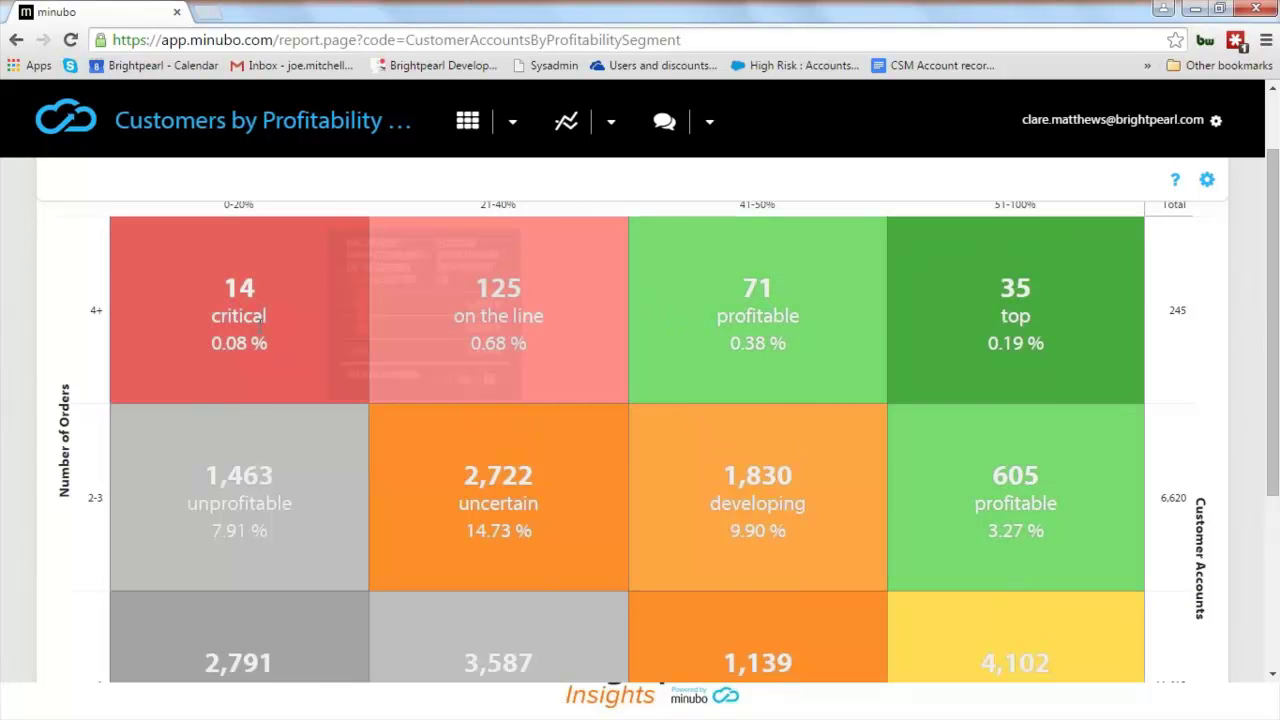
scroll(255, 350, up, 1)
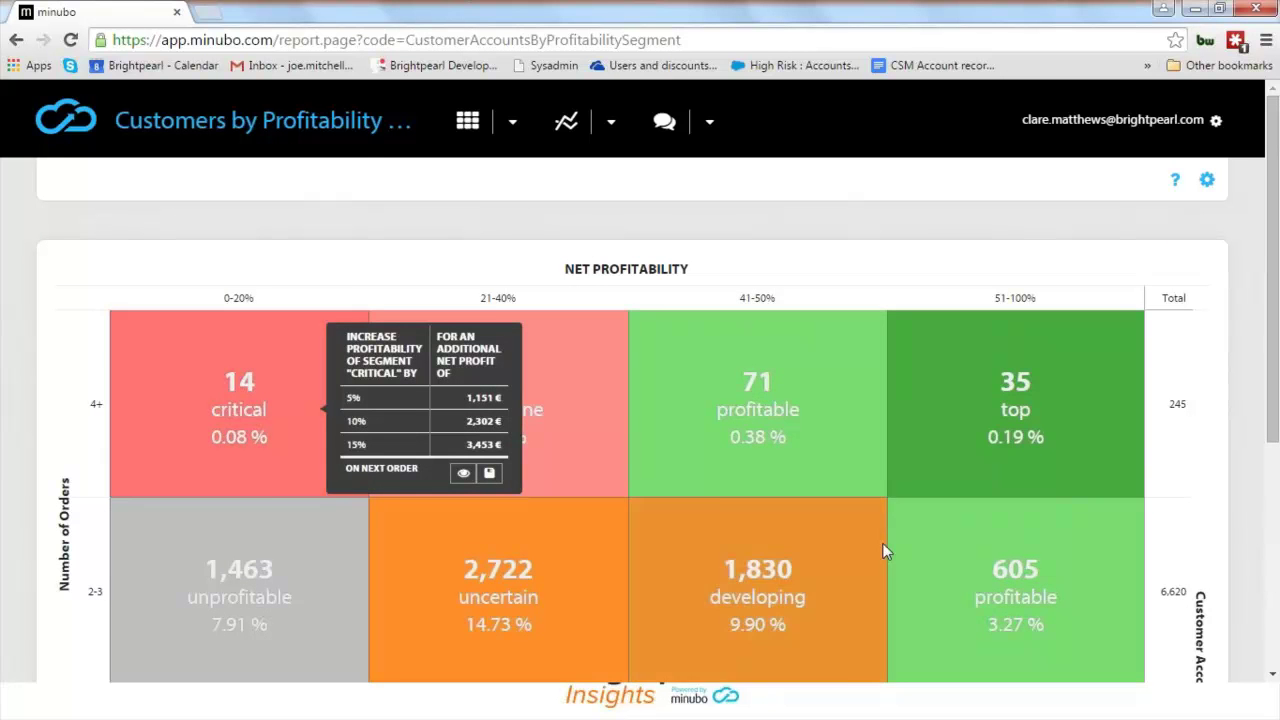
- Inspect the potential extra net profit of the "top" and "one-time" segments, and open the customer selection for the "one-time" segment
mouse_move(956, 454)
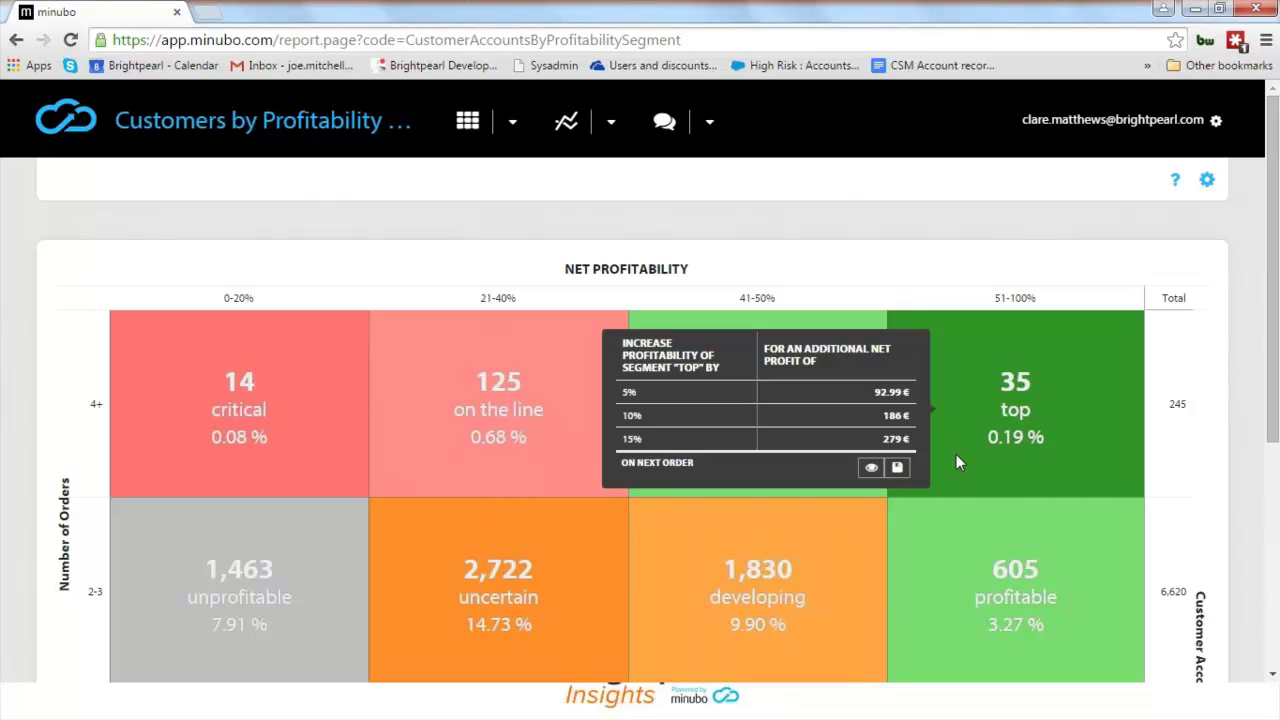
scroll(956, 454, down, 2)
click(961, 566)
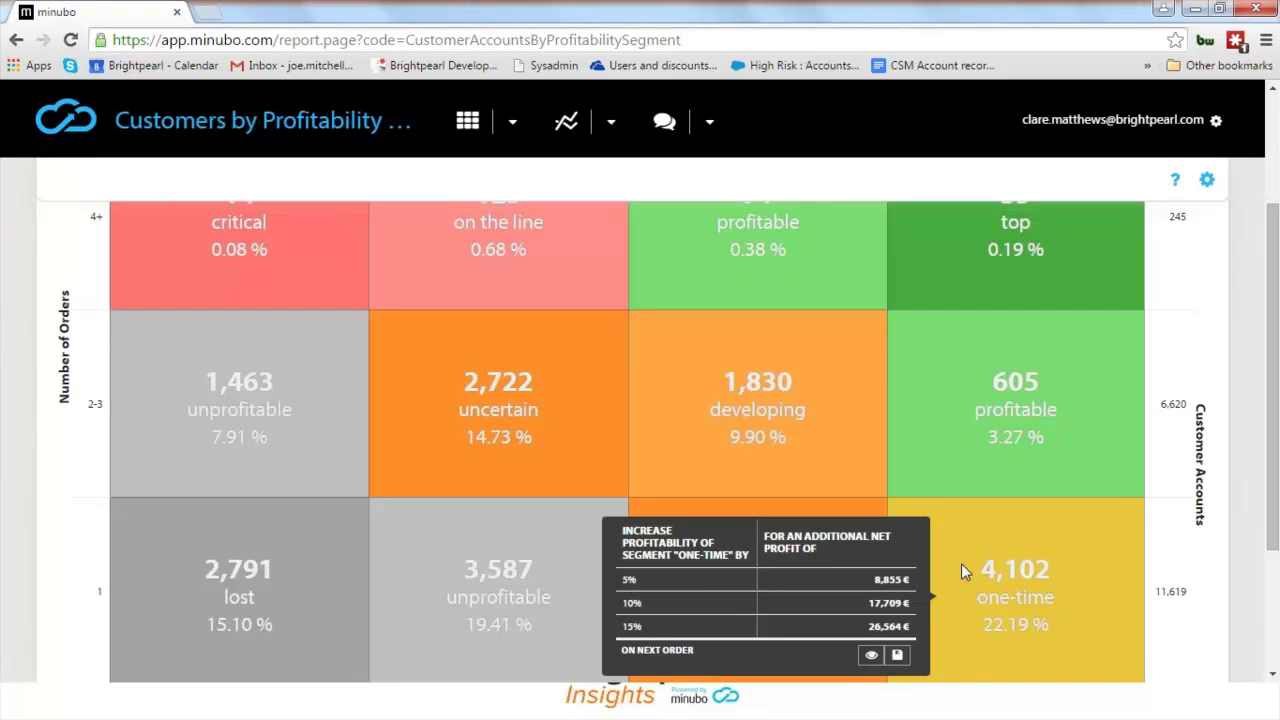
click(871, 655)
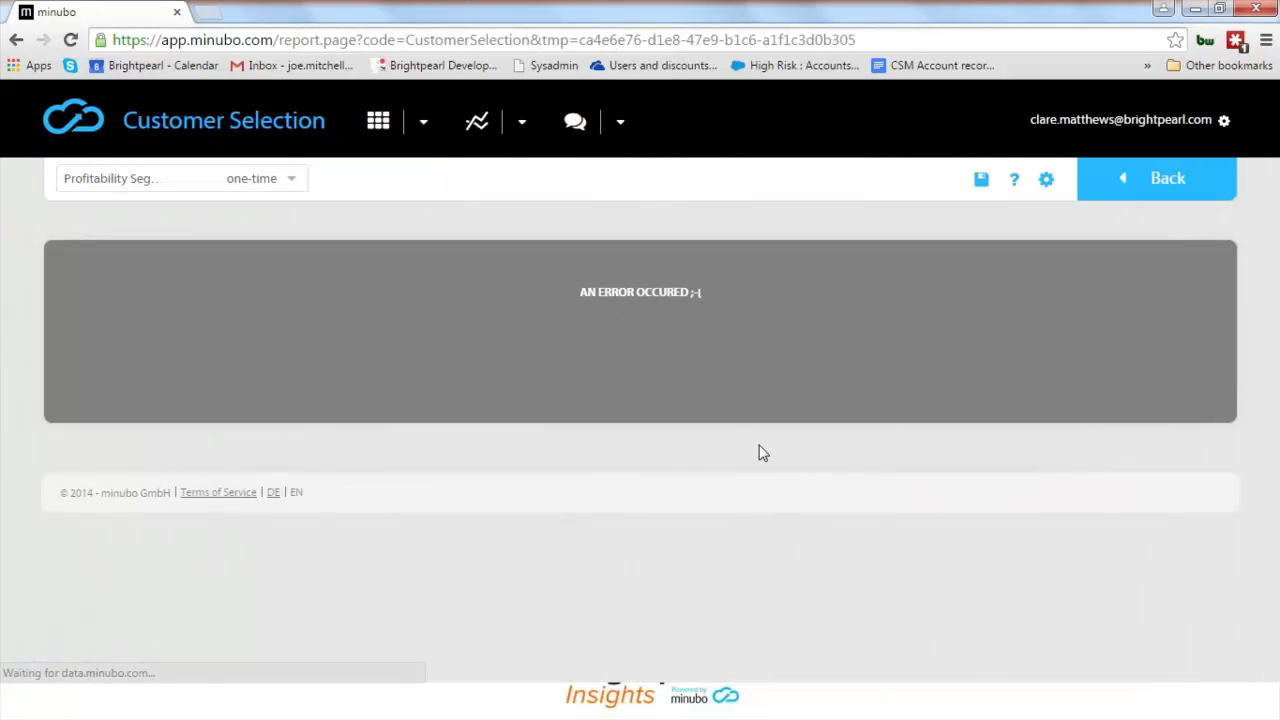
- Try to reload the customer selection, and return to the Customers by Profitability report and refresh it
click(70, 40)
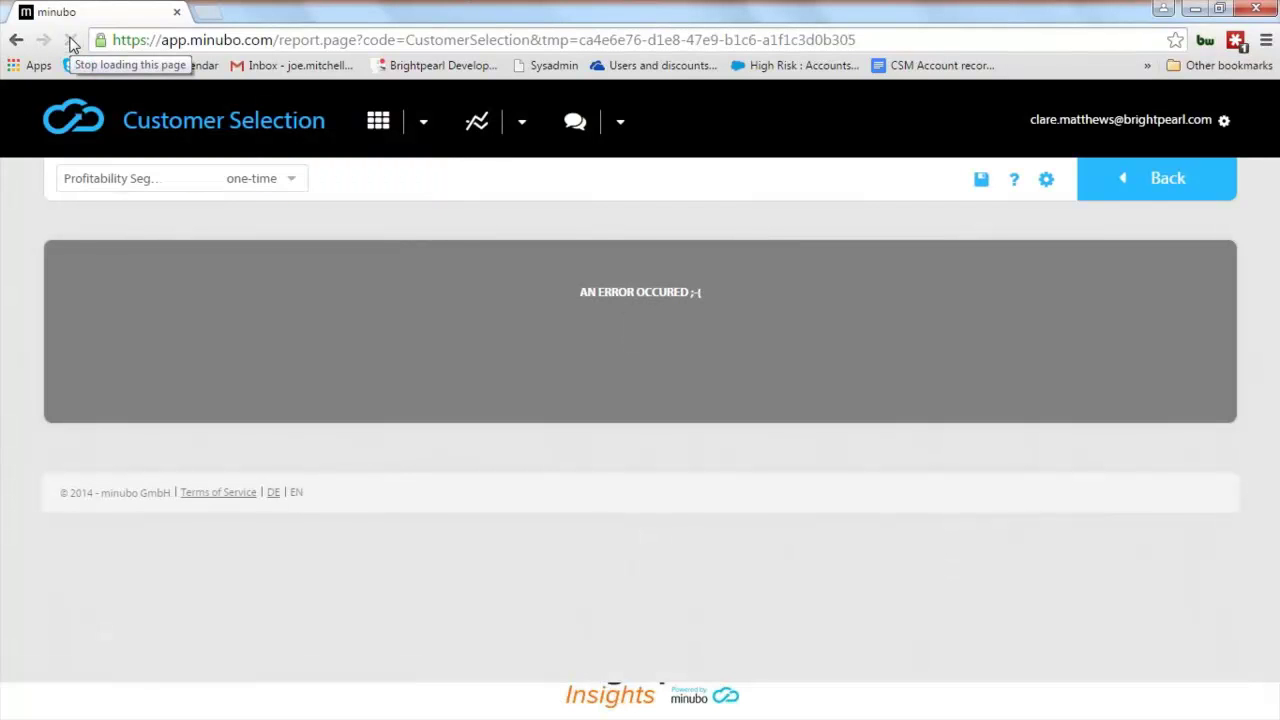
click(15, 40)
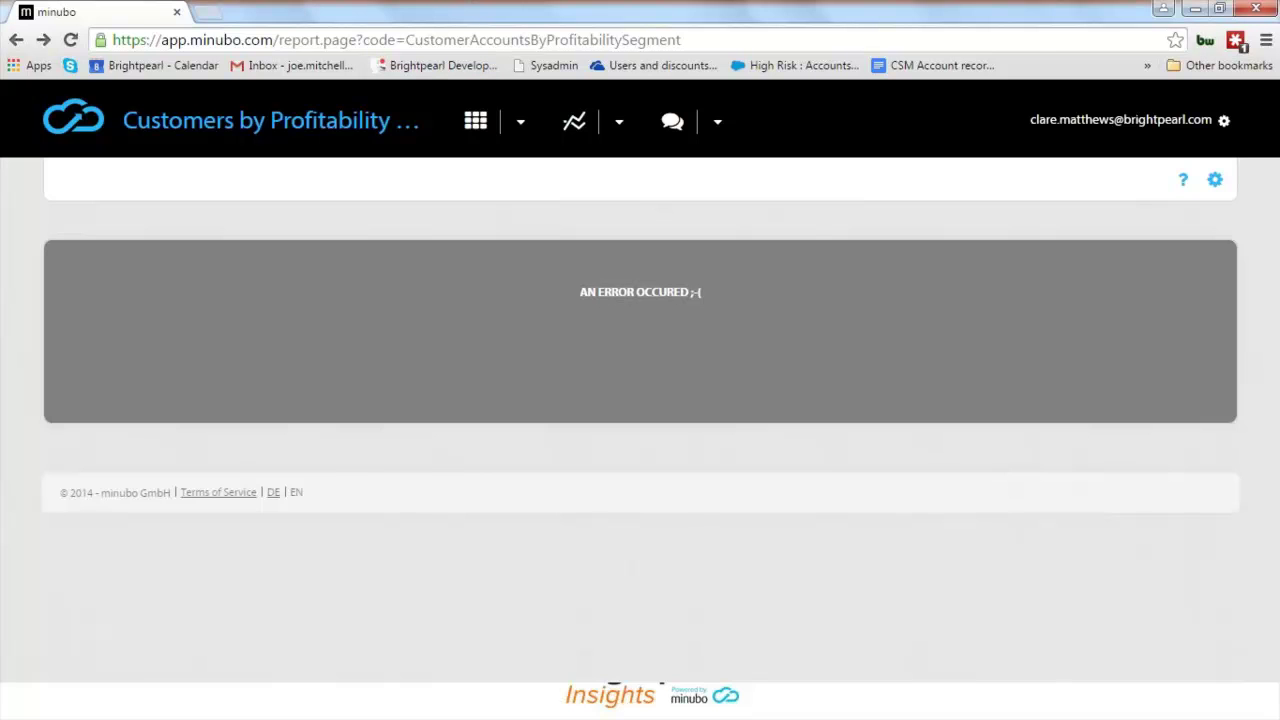
click(70, 40)
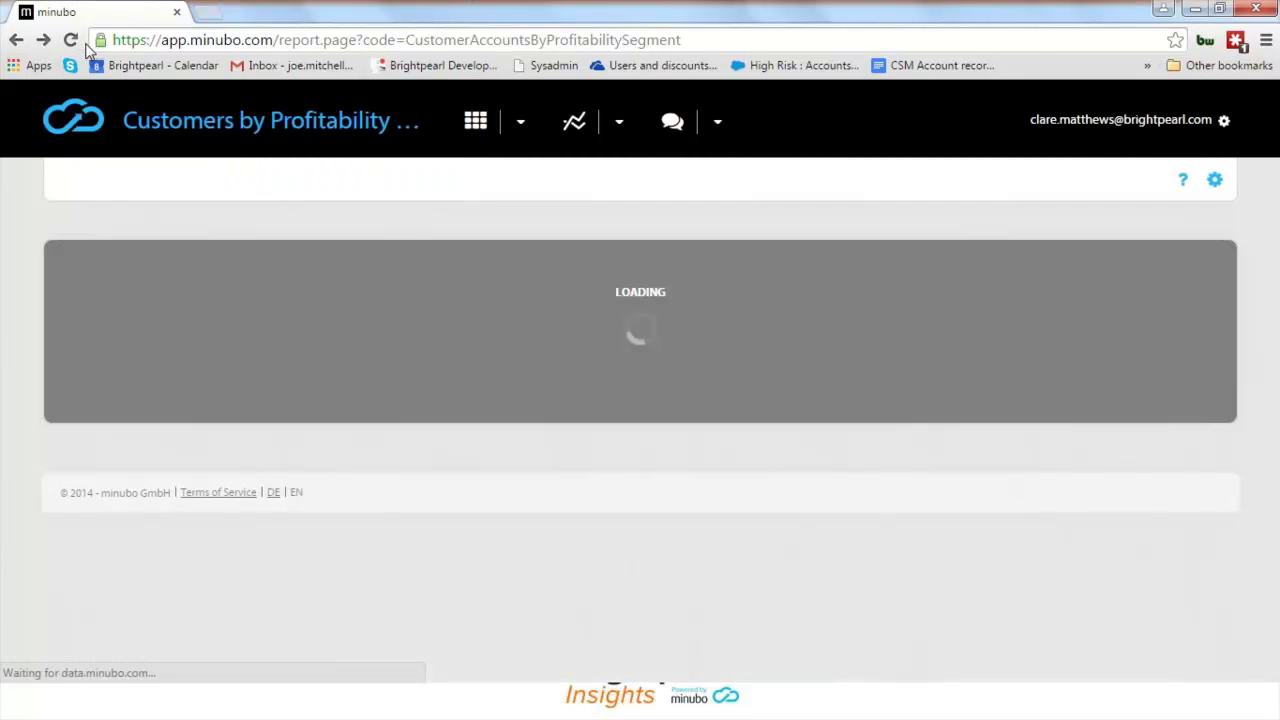
- Try to reopen the Customers by Profitability Segment report from the list of available reports
click(618, 121)
scroll(692, 440, down, 2)
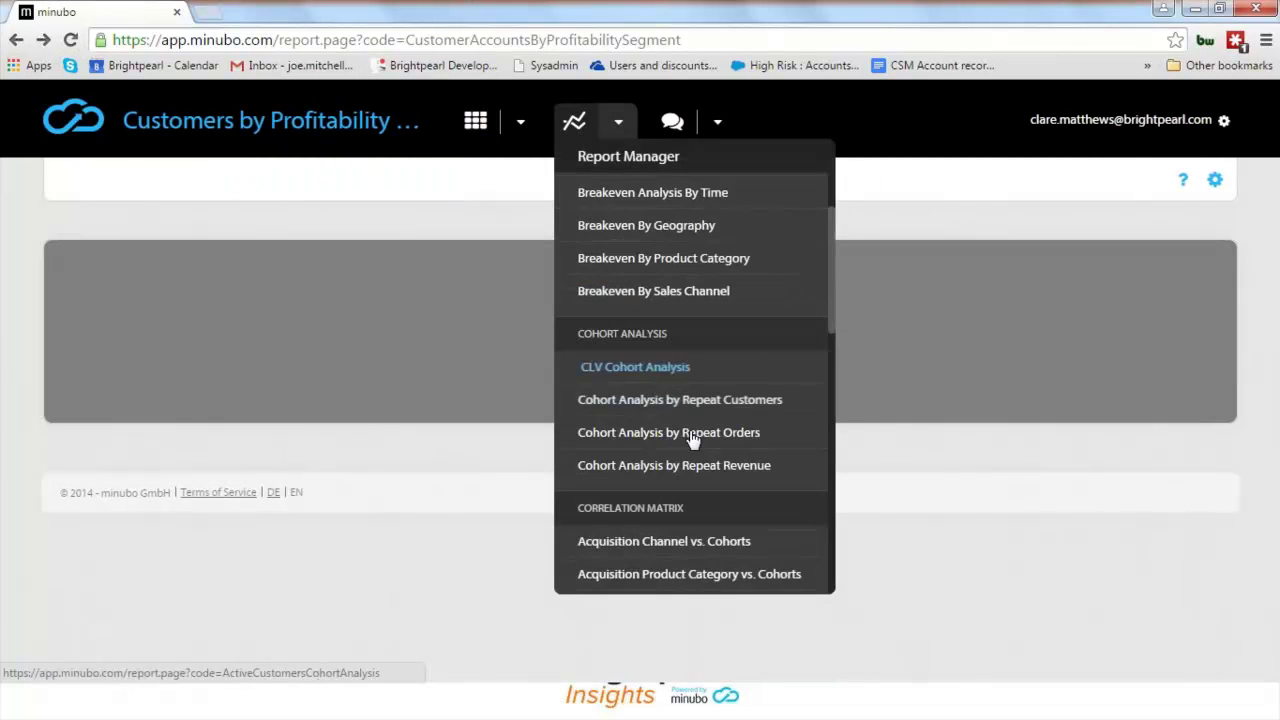
scroll(692, 440, down, 5)
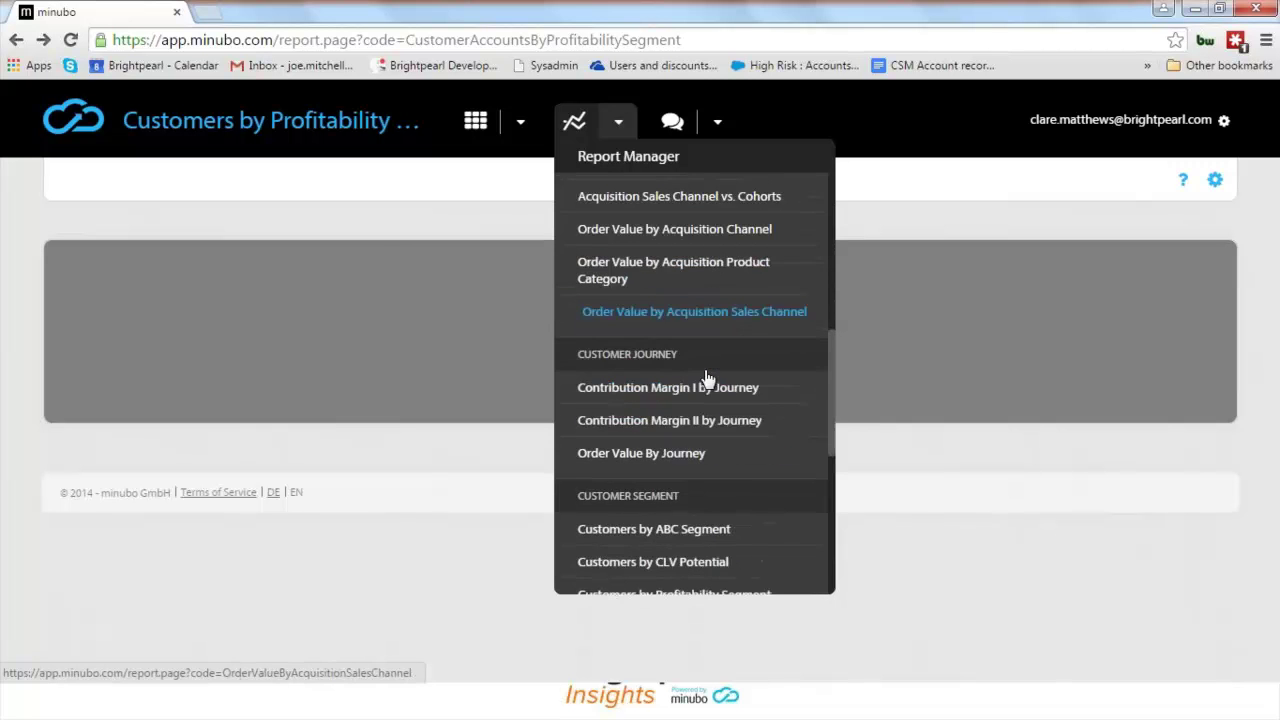
scroll(706, 378, down, 3)
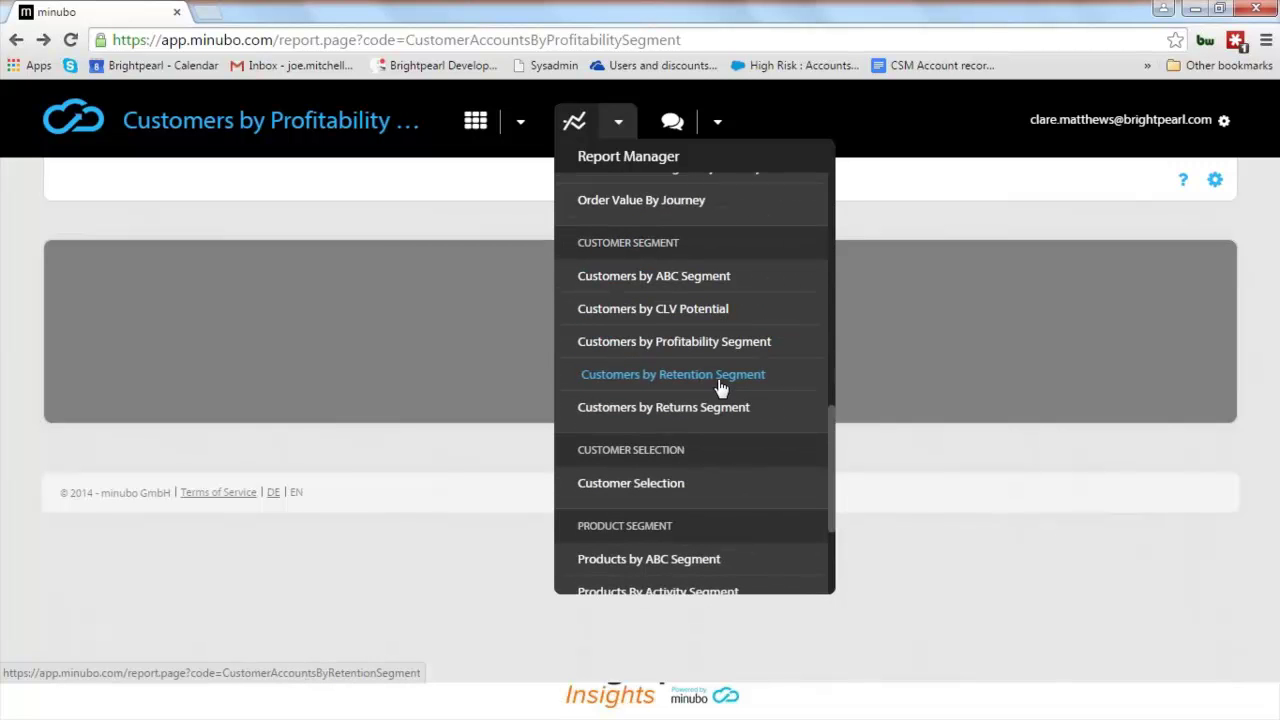
click(723, 344)
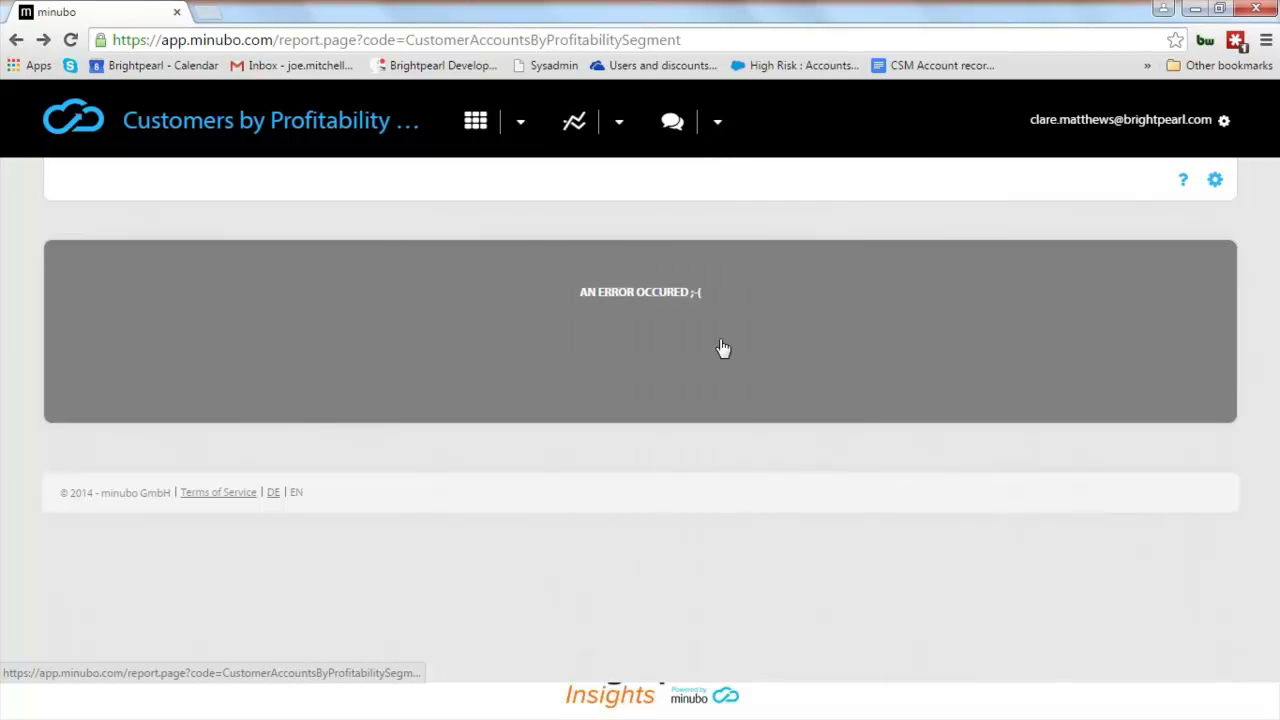
- Try to open the Products By Profitability Segment report from the product segment reports
click(621, 122)
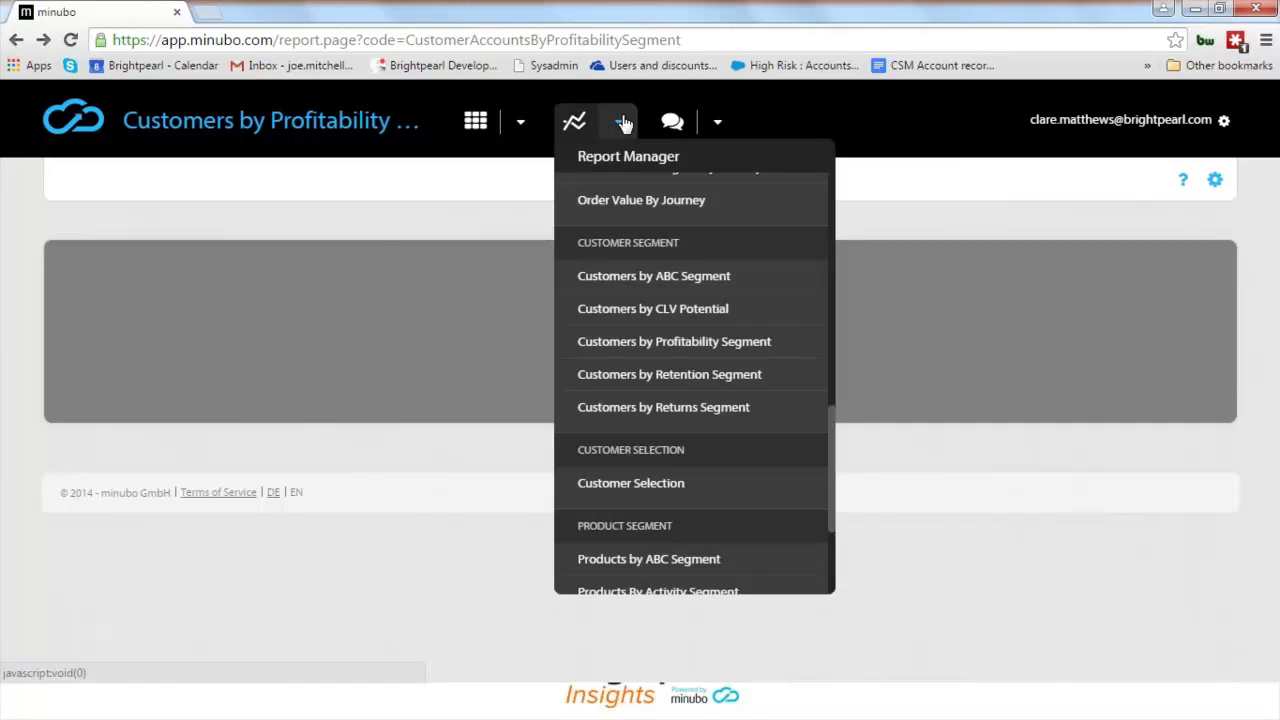
click(622, 122)
click(619, 122)
click(621, 124)
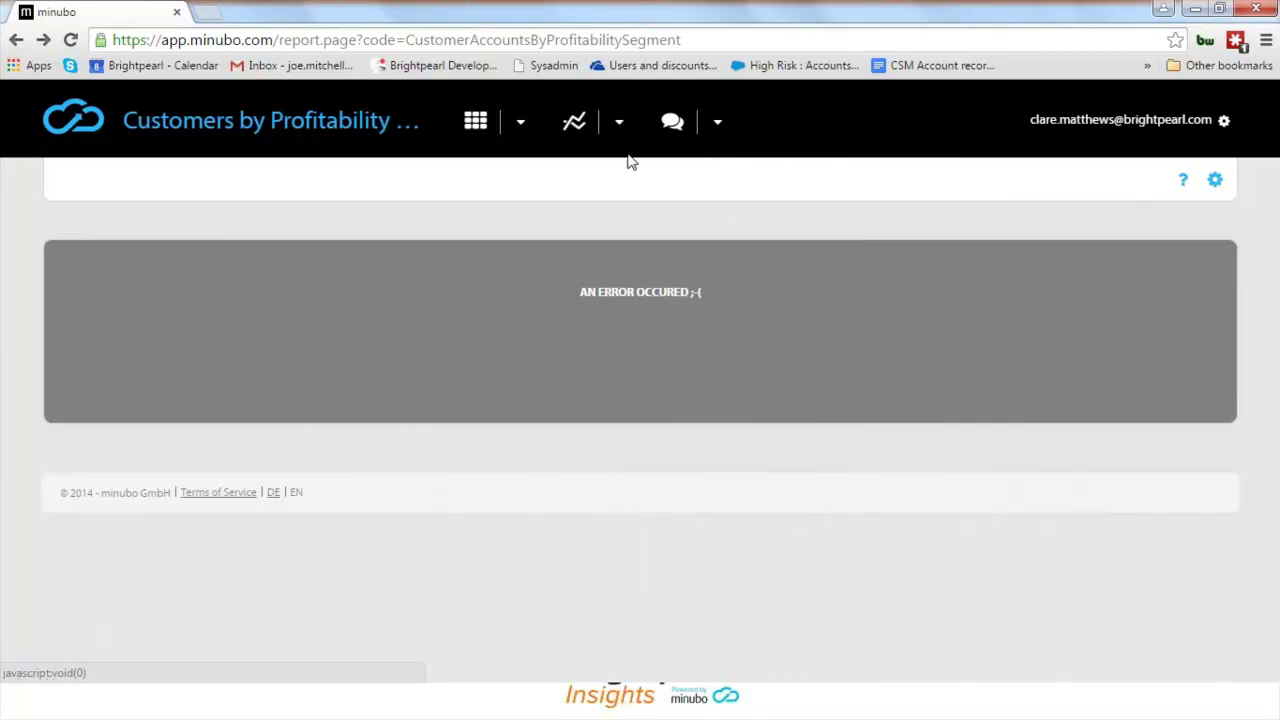
click(619, 123)
scroll(600, 250, down, 4)
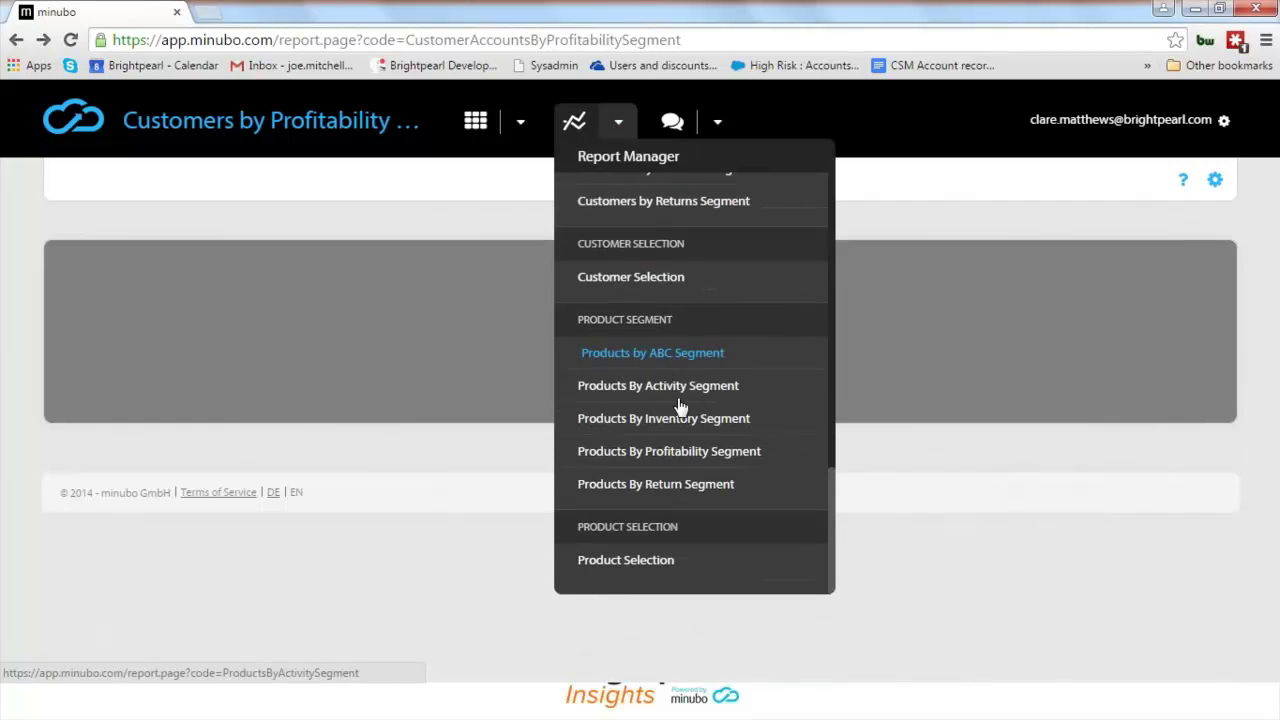
click(669, 451)
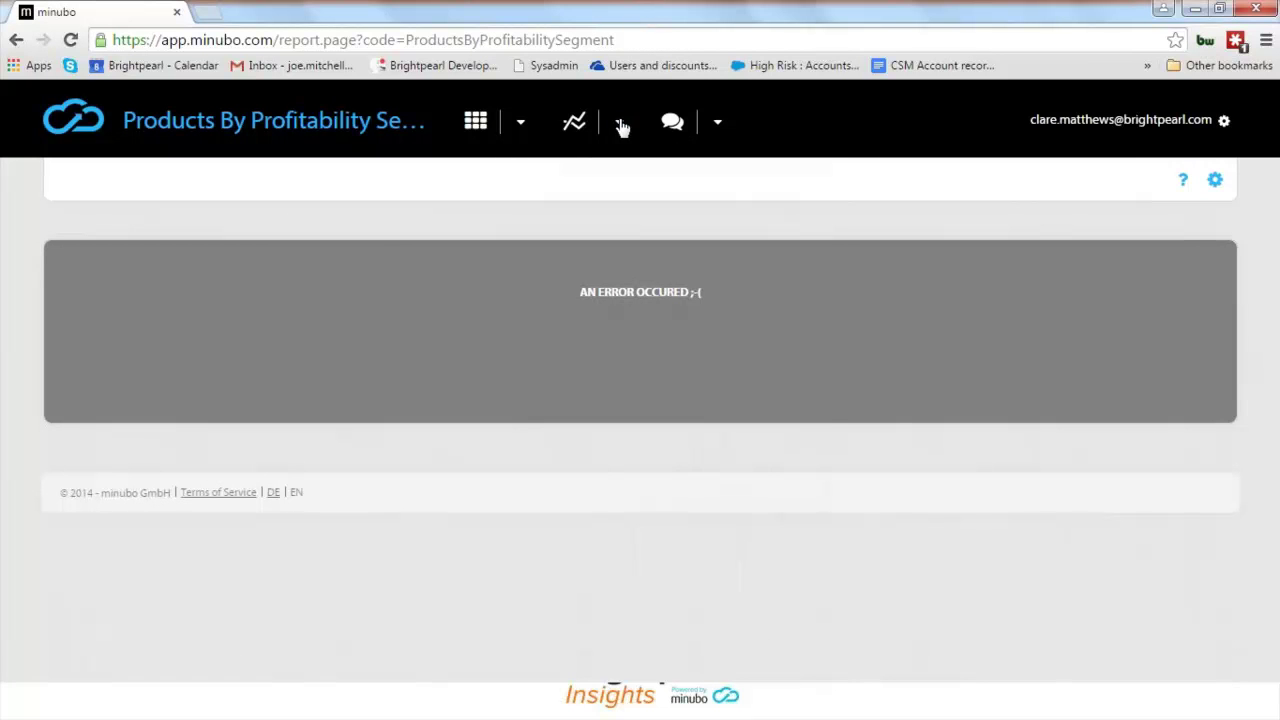
click(620, 123)
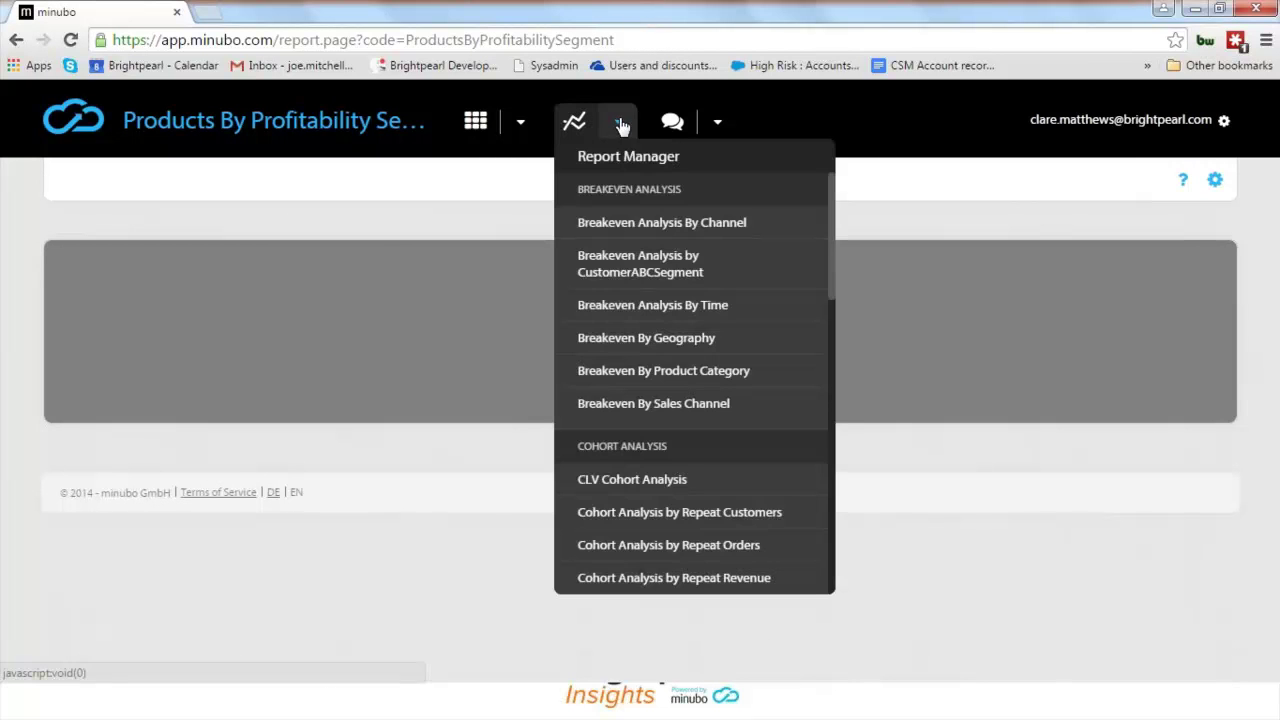
click(521, 124)
click(621, 124)
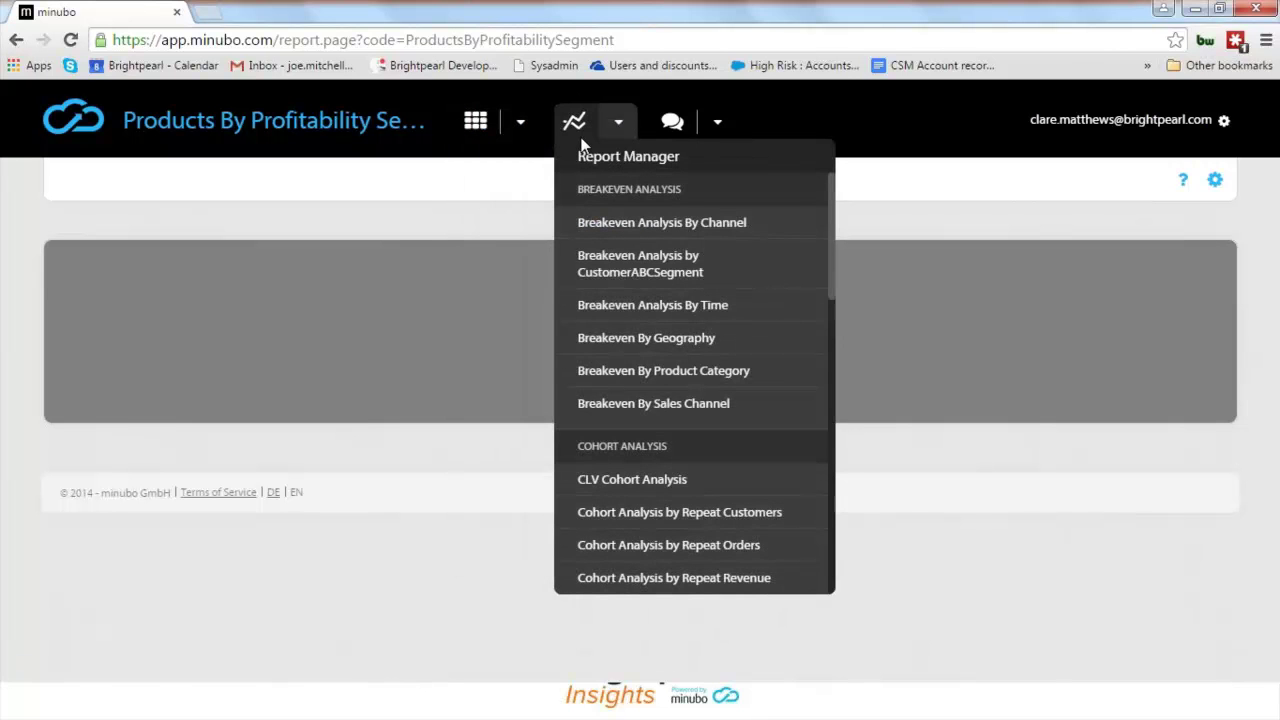
- Switch to Firefox and review the Category Performance report's sales, profit, stock and commitment figures by product category
key(super)
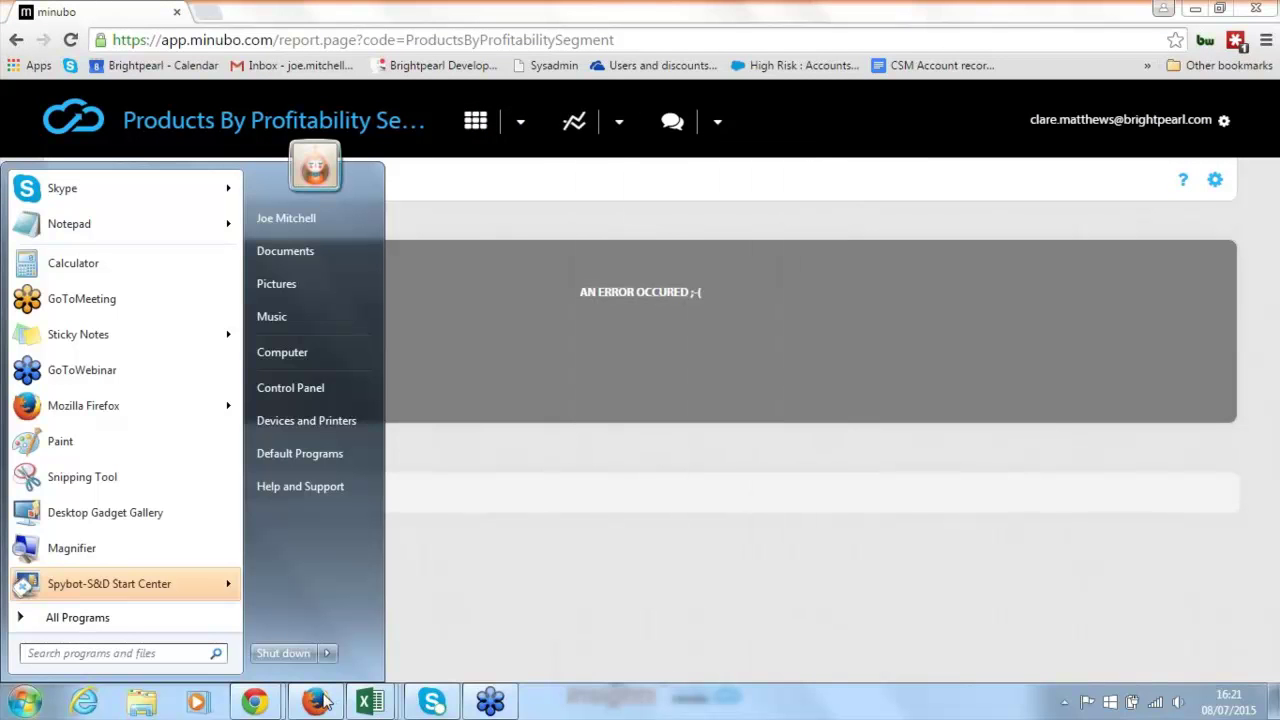
click(316, 702)
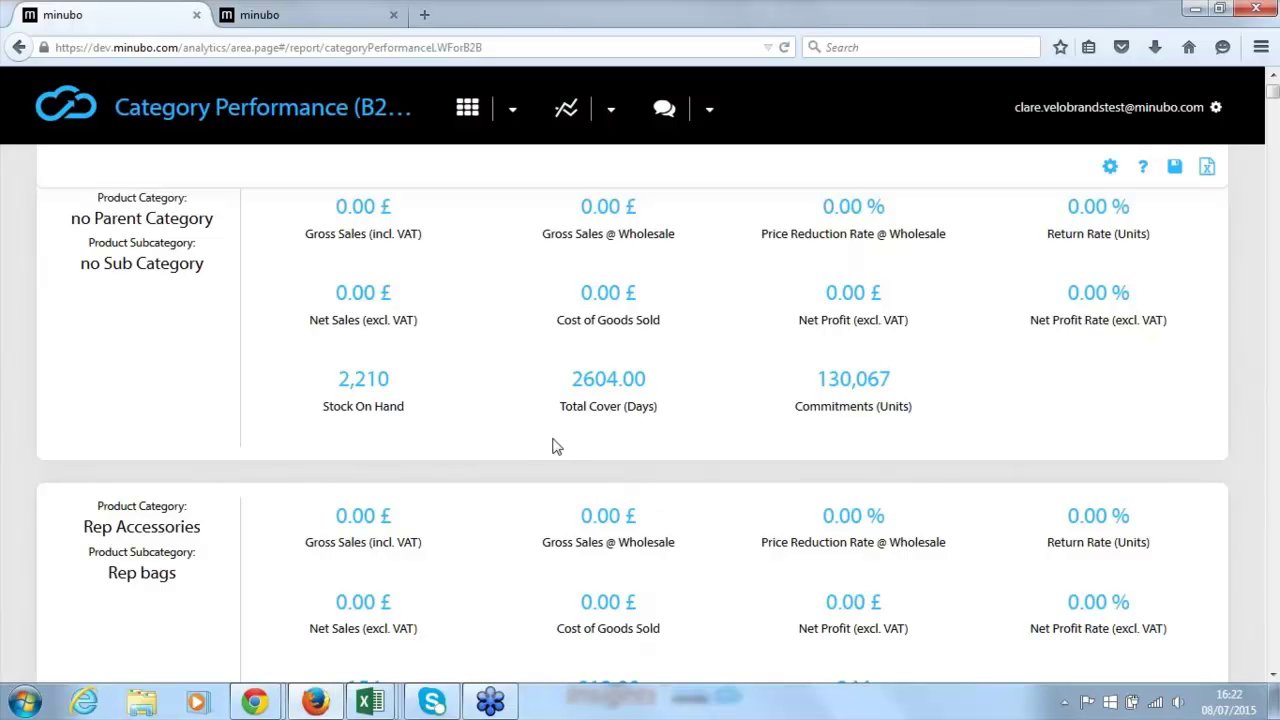
scroll(497, 449, up, 1)
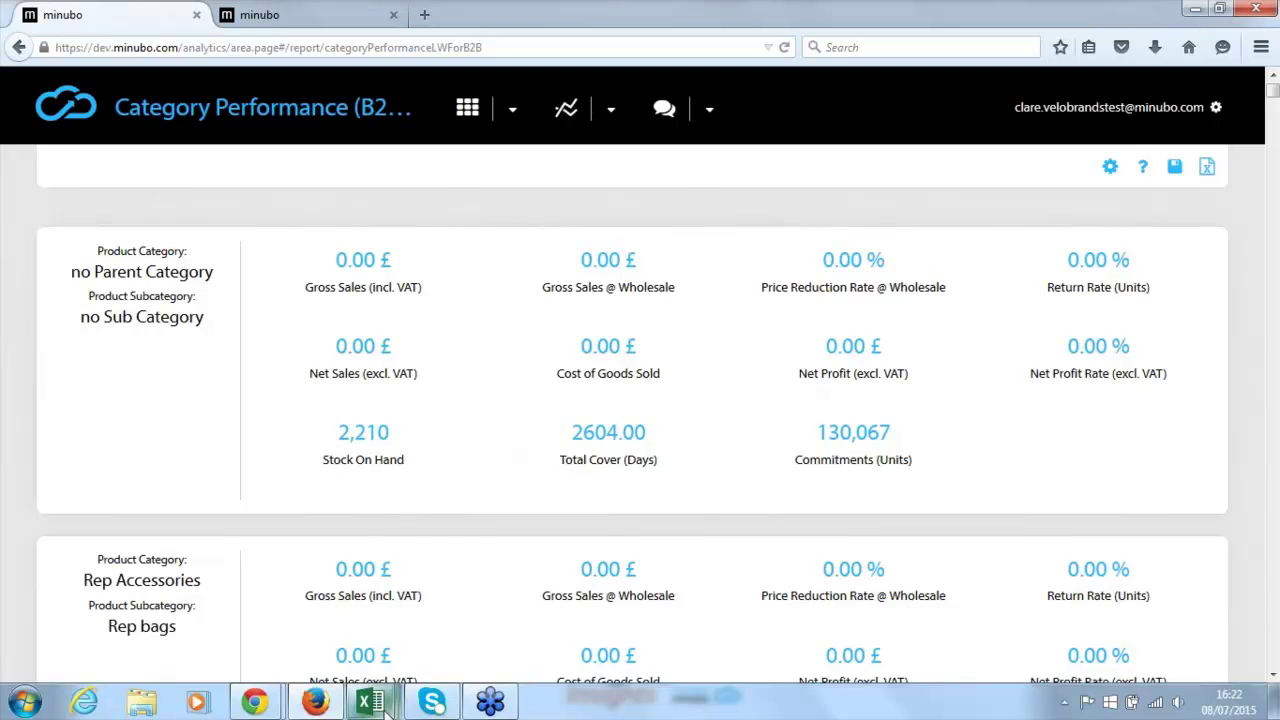
- Switch to Excel's Demo data category performance workbook and review the returns, stock and commitments columns by product subcategory
mouse_move(385, 705)
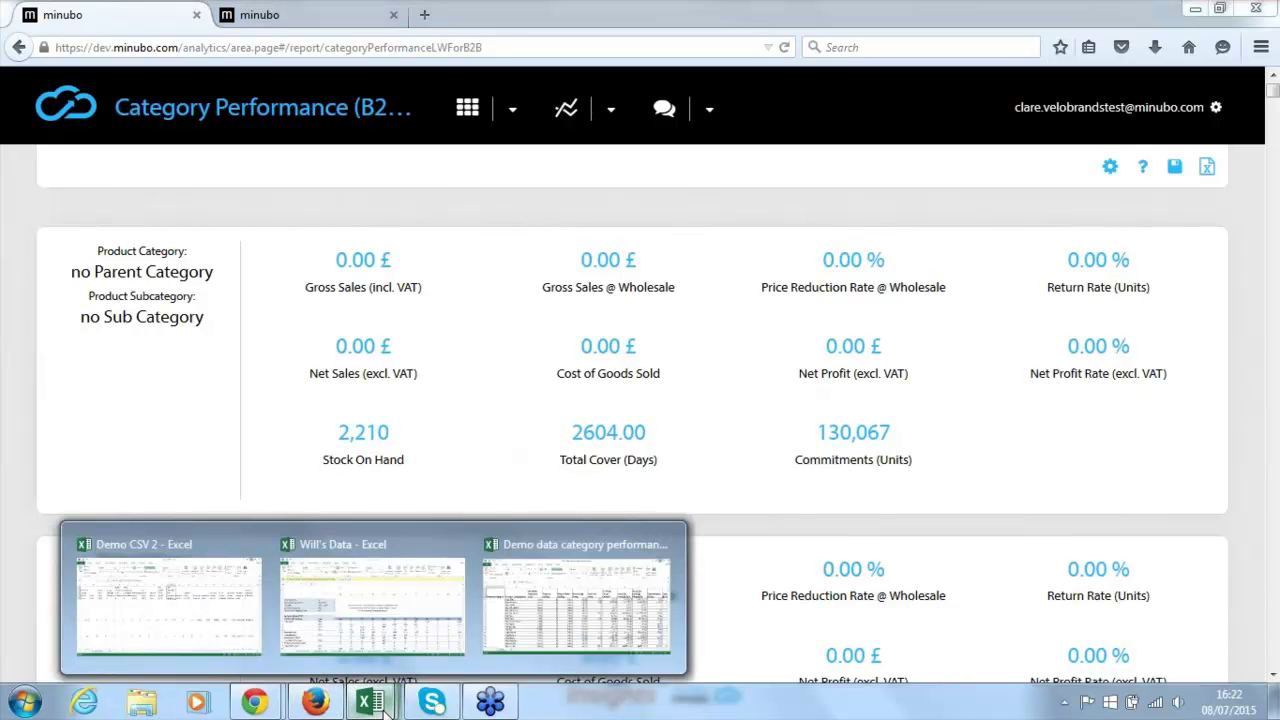
click(560, 610)
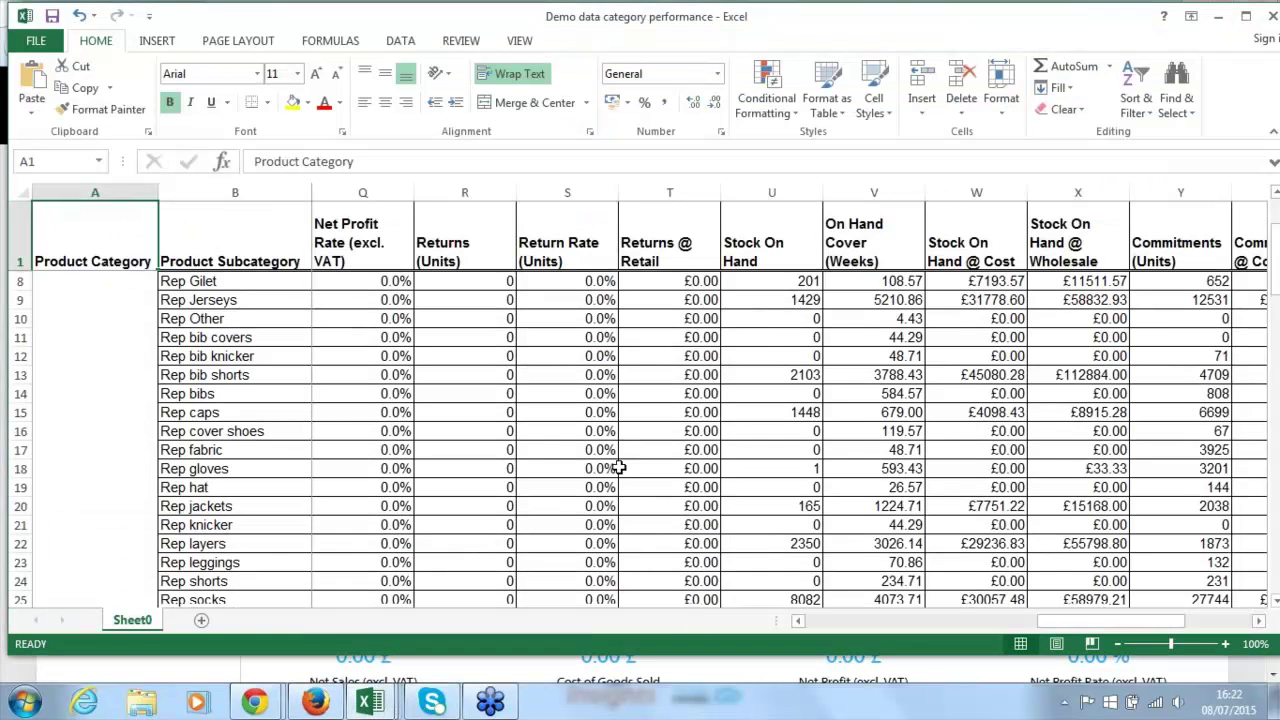
scroll(622, 467, up, 1)
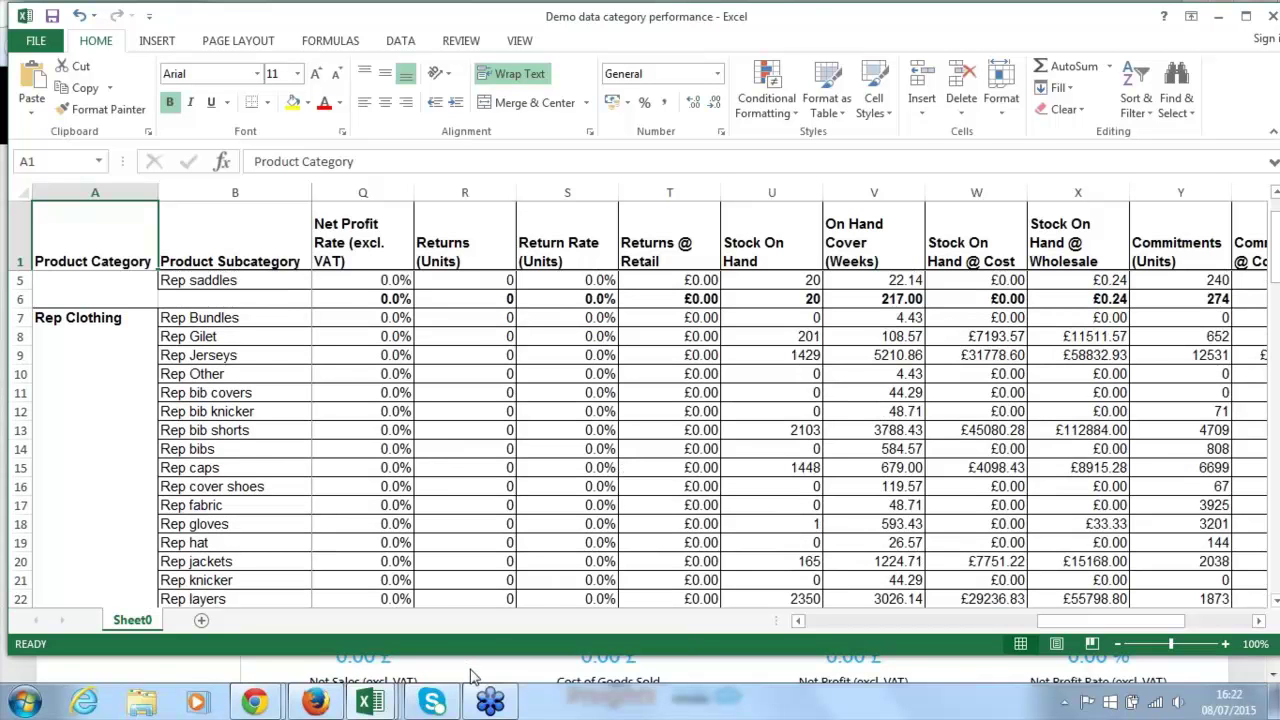
- Switch back to Firefox's Stock Sales Commitment report and expand the products of the Rep Bike frames subcategory to review their figures
mouse_move(372, 703)
click(315, 703)
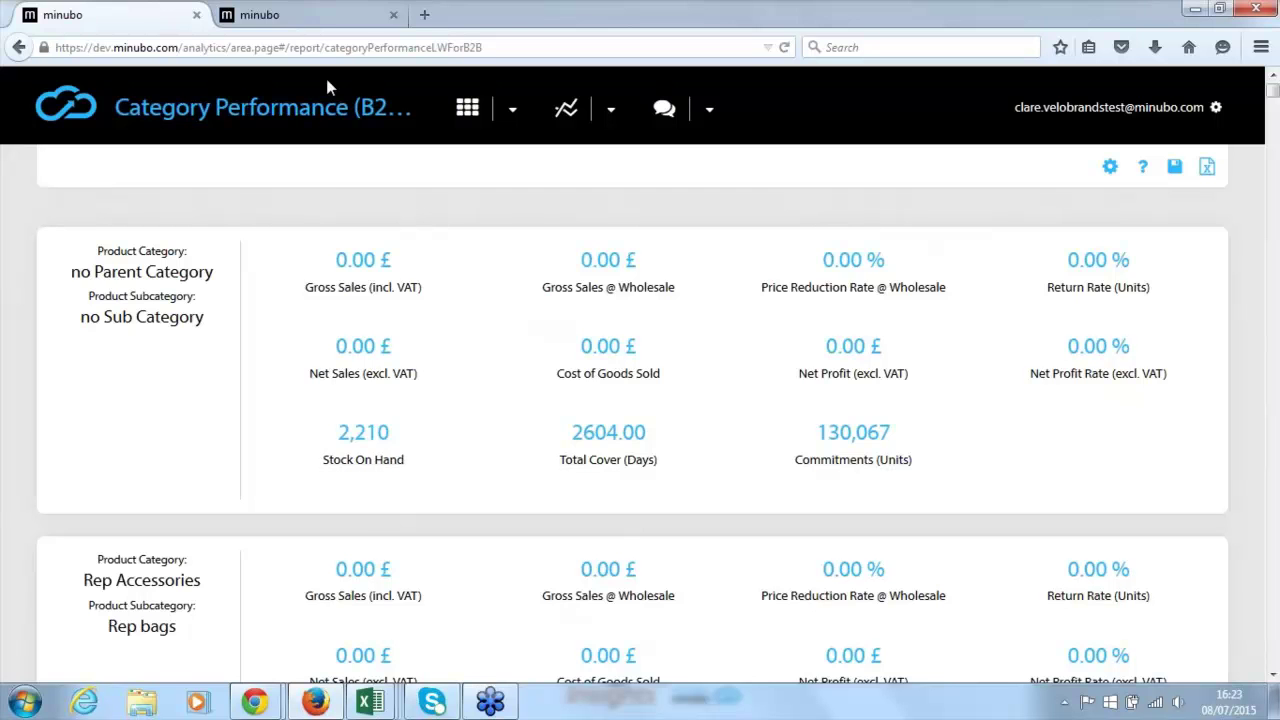
click(300, 15)
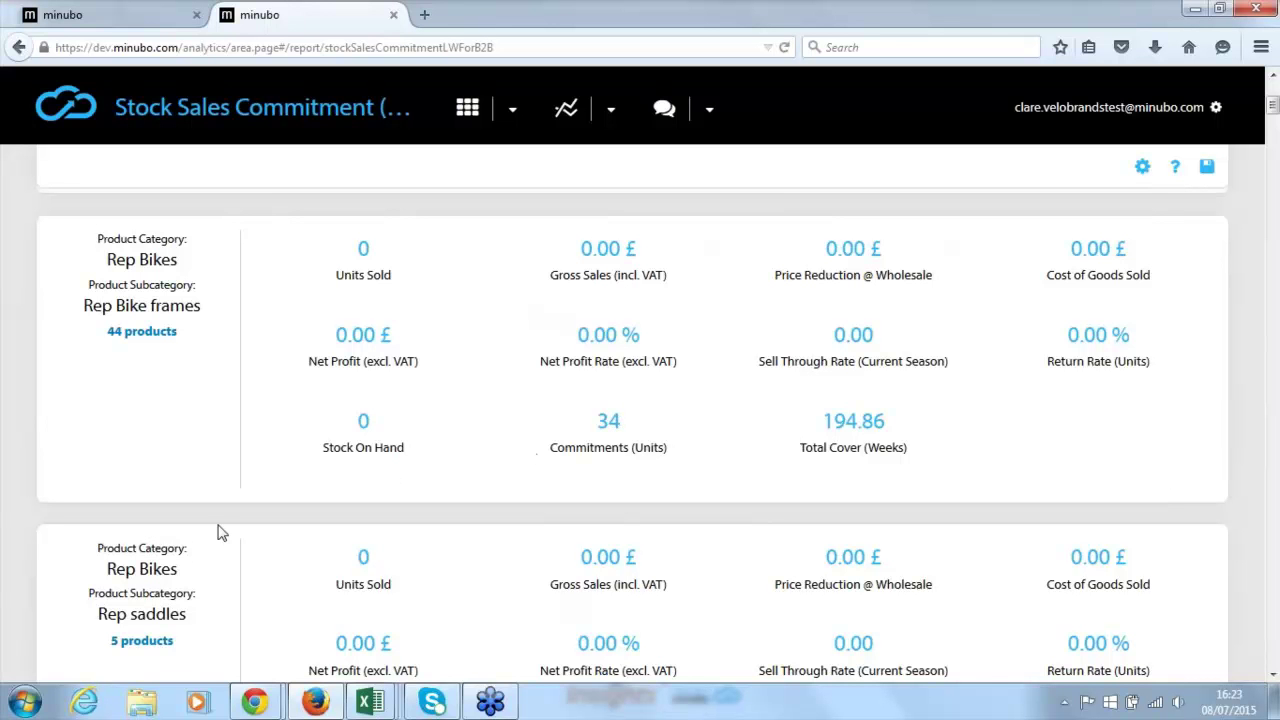
scroll(228, 510, down, 2)
scroll(220, 500, up, 2)
click(151, 341)
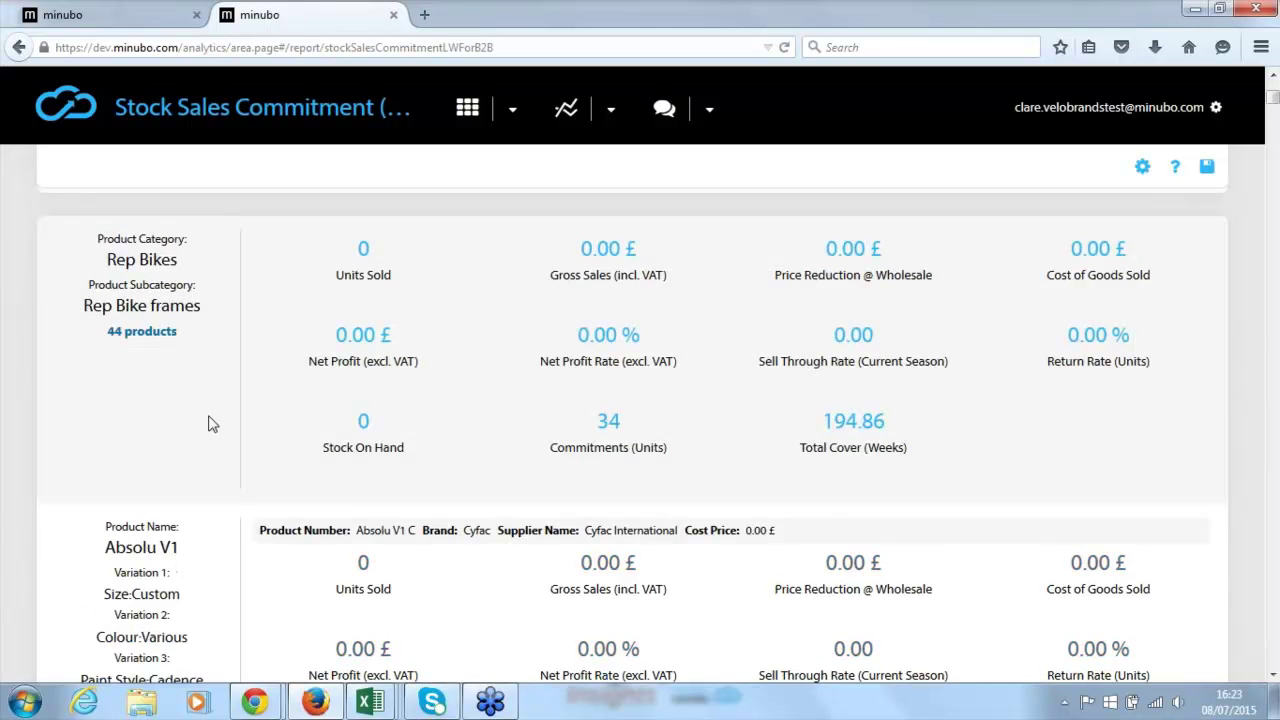
scroll(216, 432, down, 3)
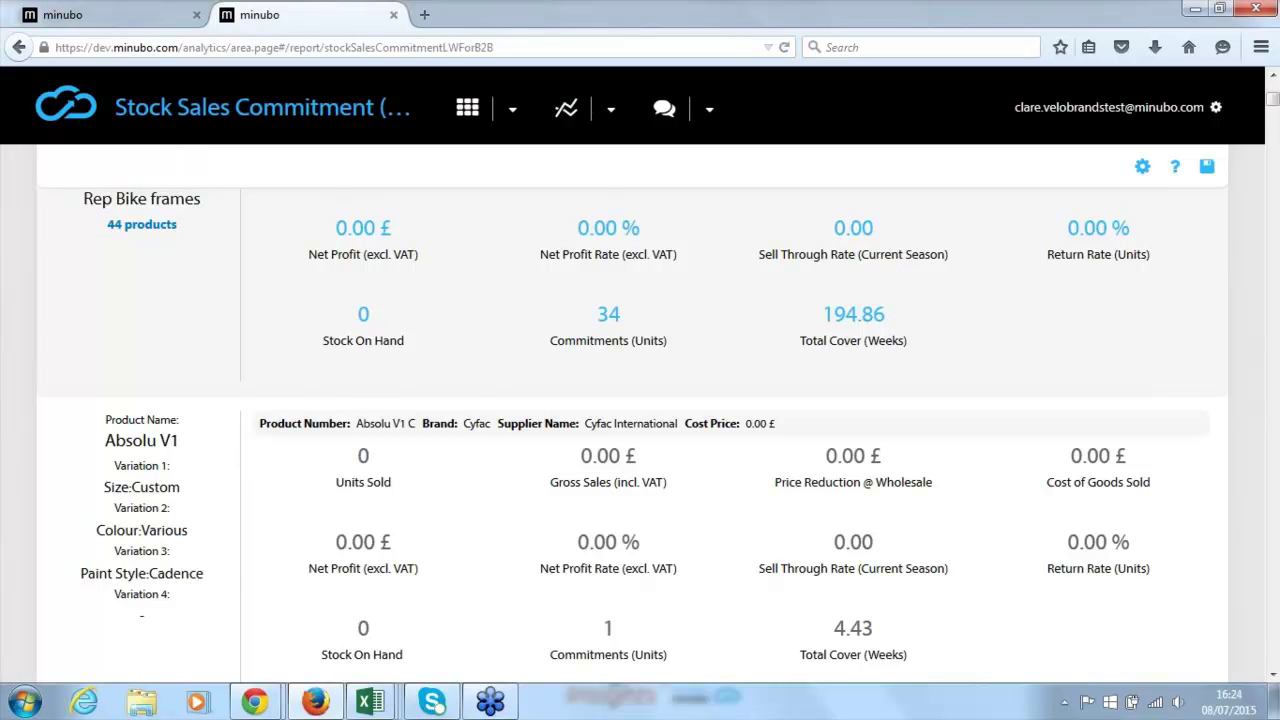
- Switch to Excel's Demo CSV 2 workbook and review the exported sales, sell-through, stock and commitments columns
mouse_move(365, 706)
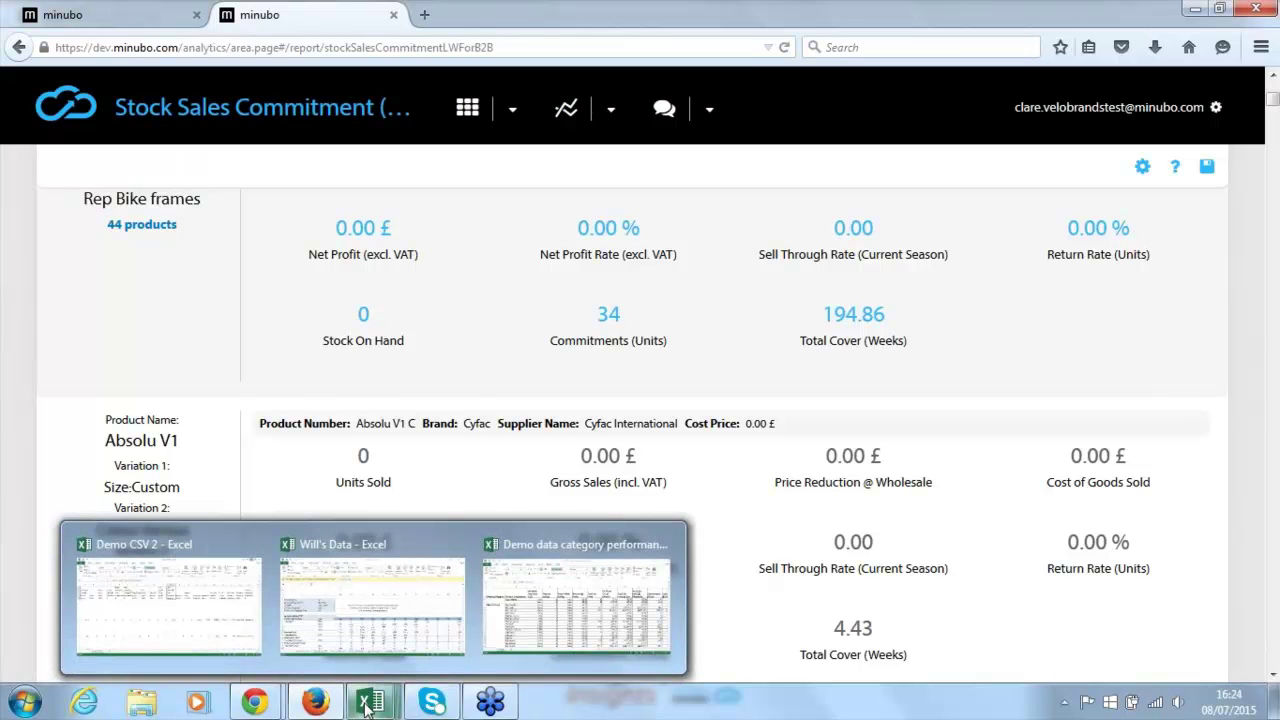
click(186, 594)
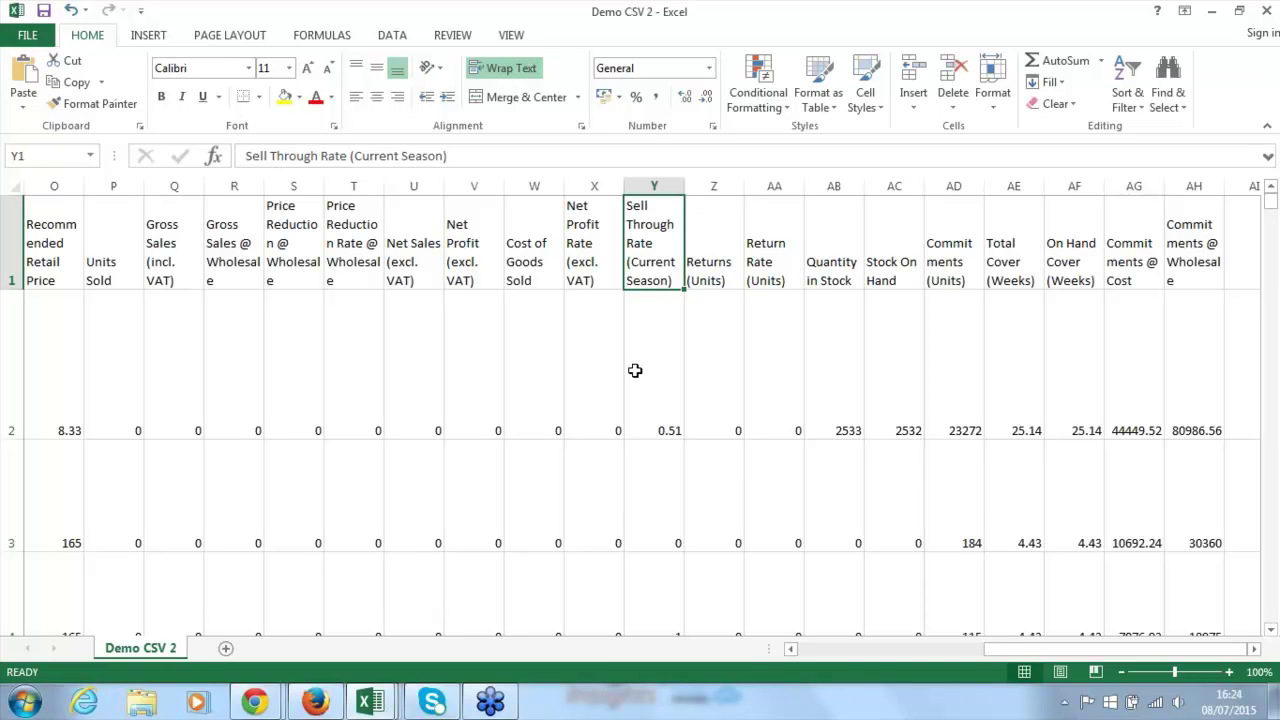
- Switch to the Excel workbook containing the Grand Total Sales sheet and review its yearly net sales values per customer
click(370, 701)
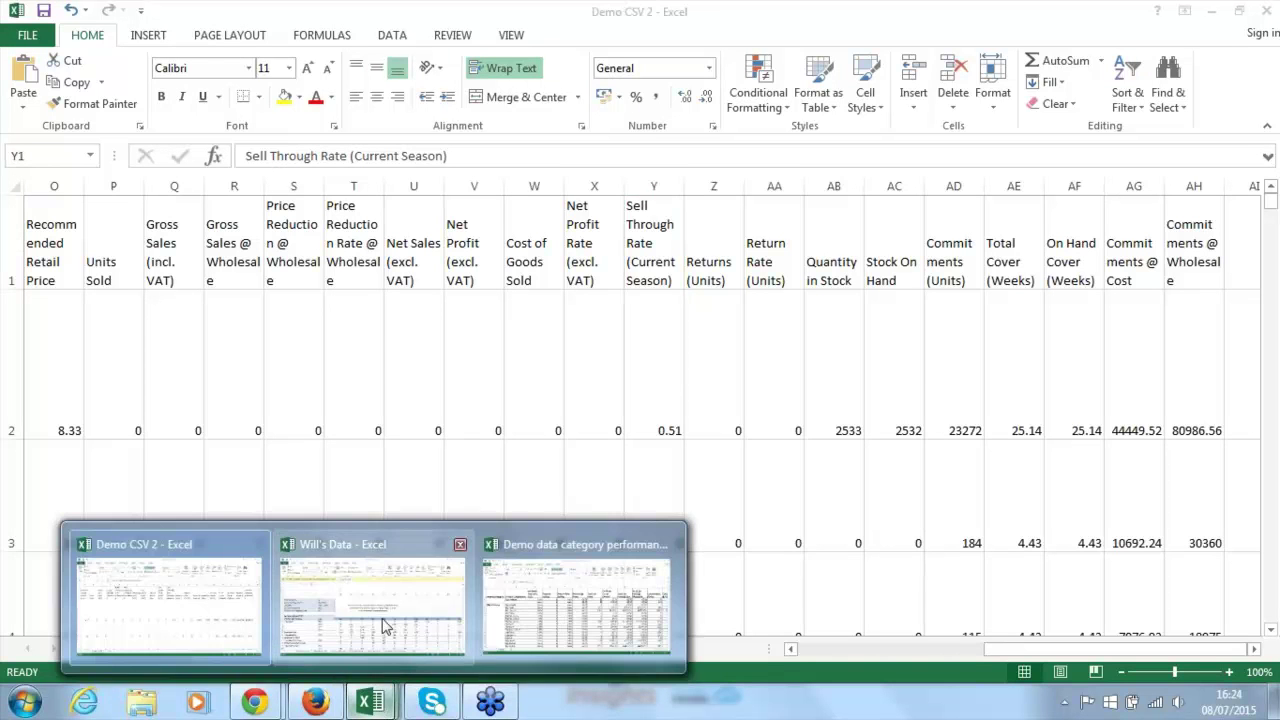
click(385, 625)
scroll(160, 610, down, 3)
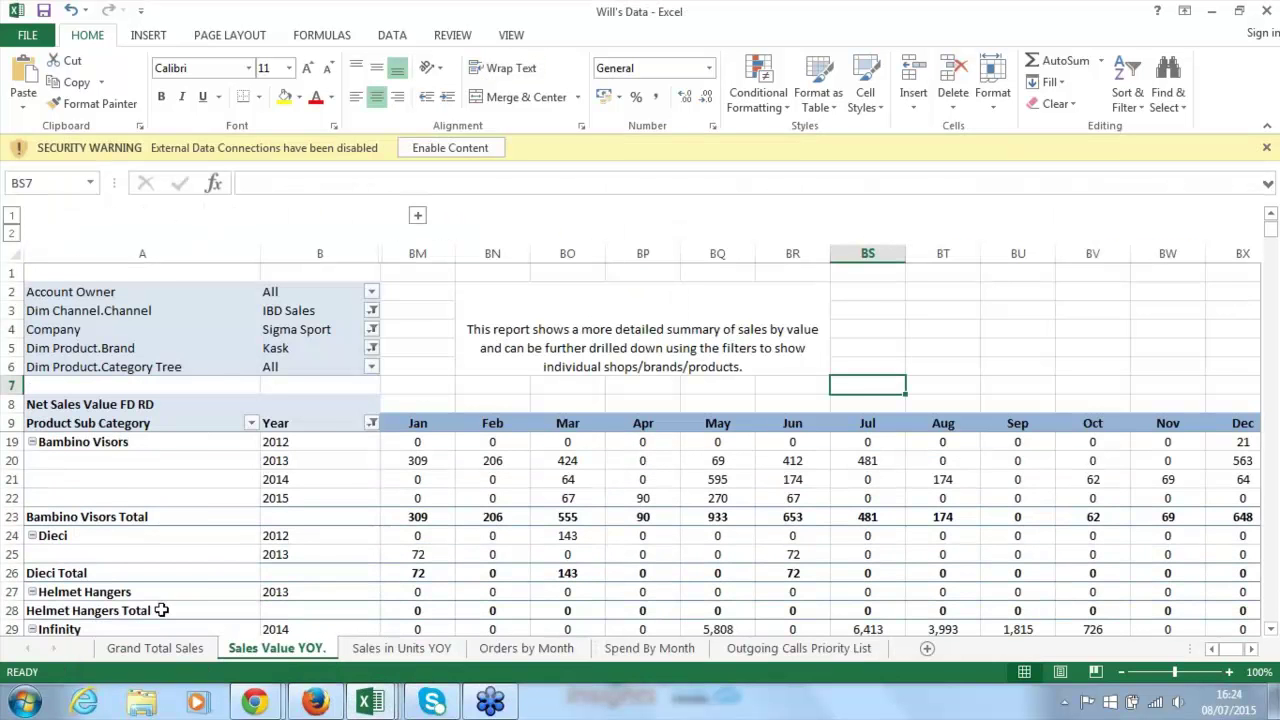
click(155, 648)
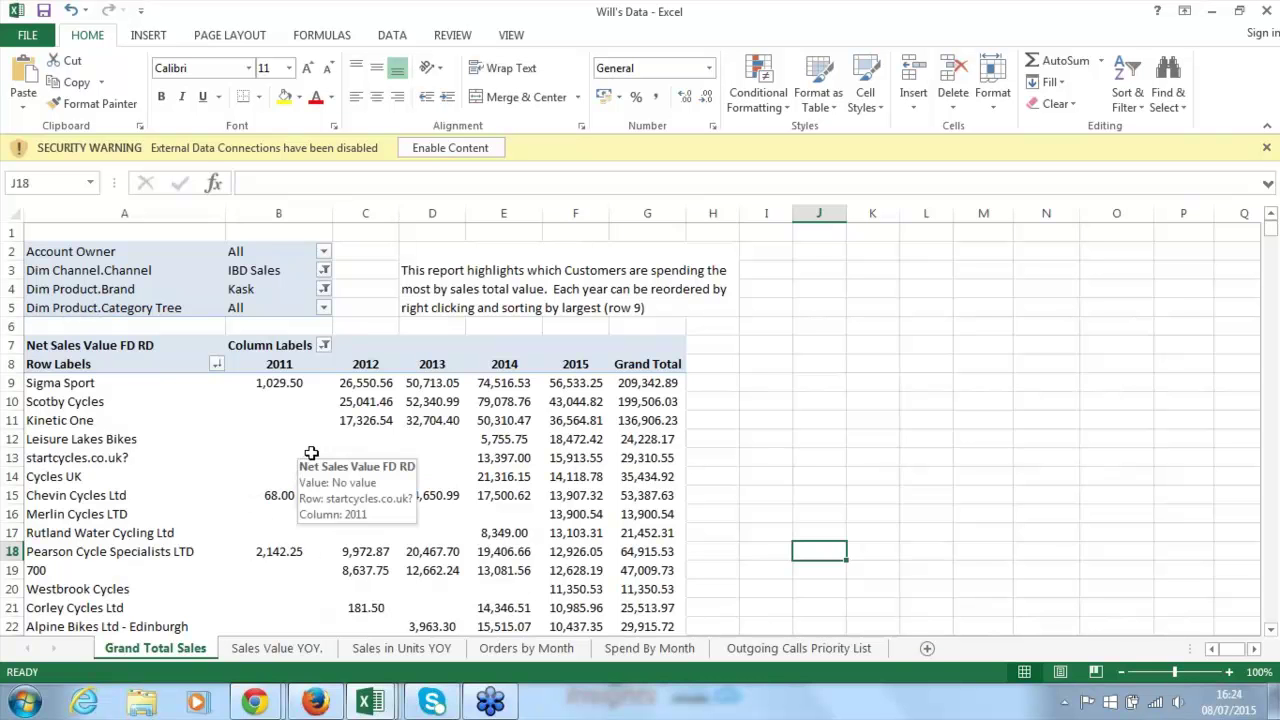
scroll(312, 448, down, 1)
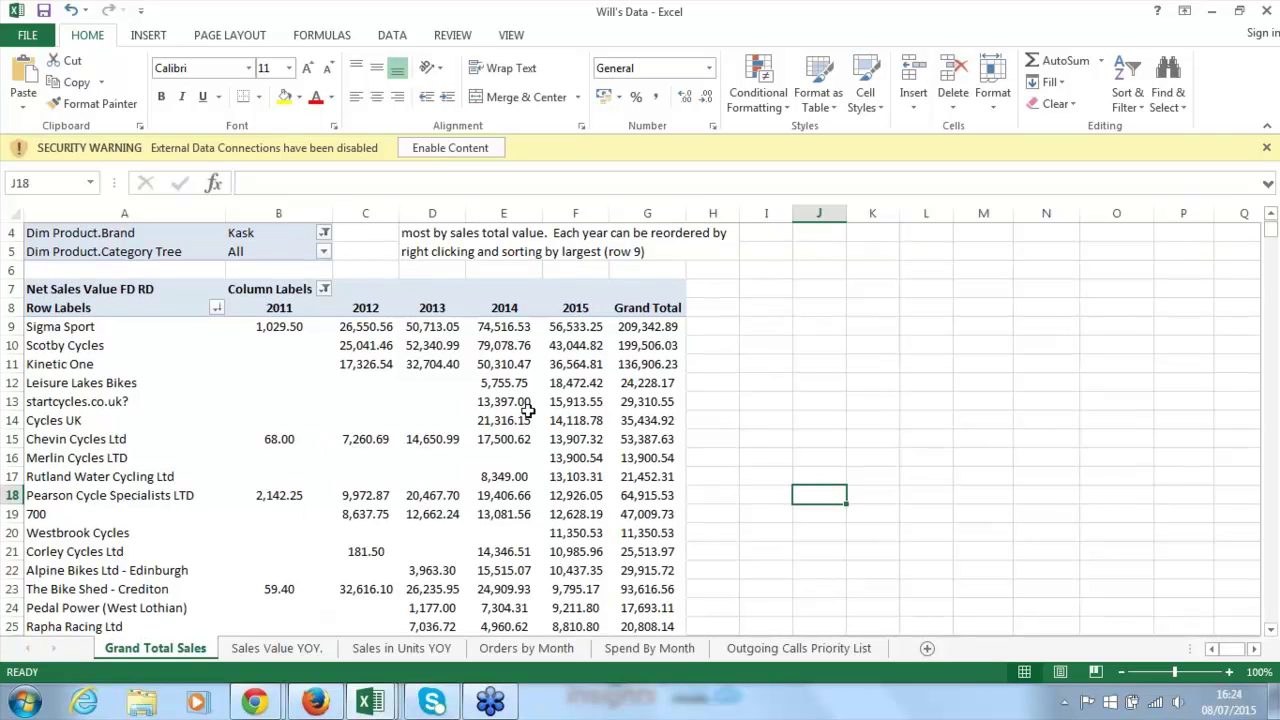
mouse_move(527, 410)
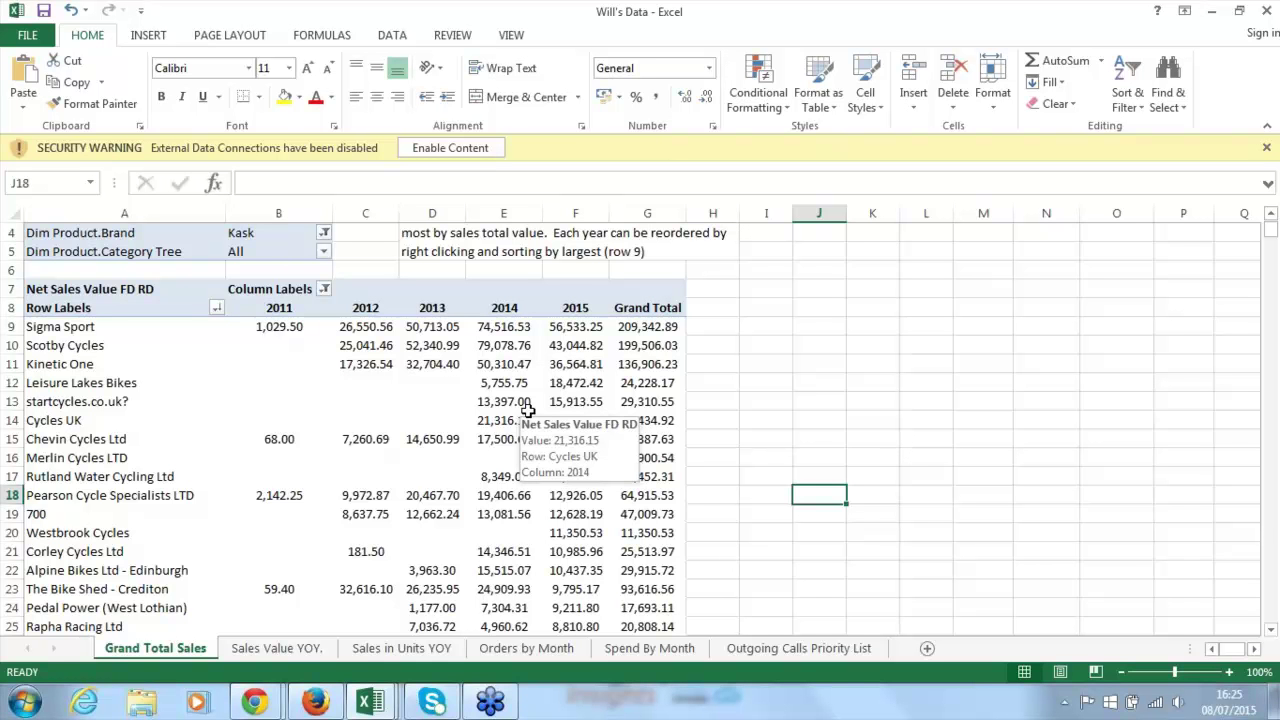
- Review the Sales Value YOY. sheet's monthly net sales by product subcategory and year, including the Infinity rows
click(265, 649)
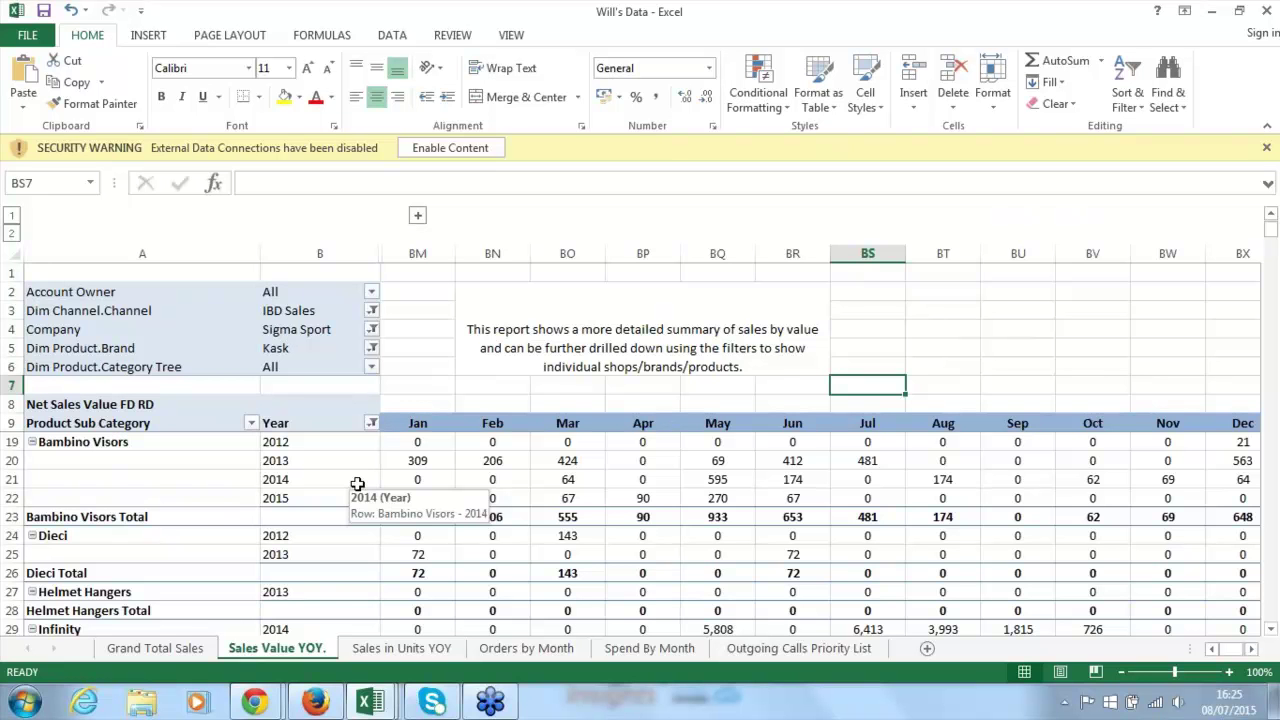
click(166, 630)
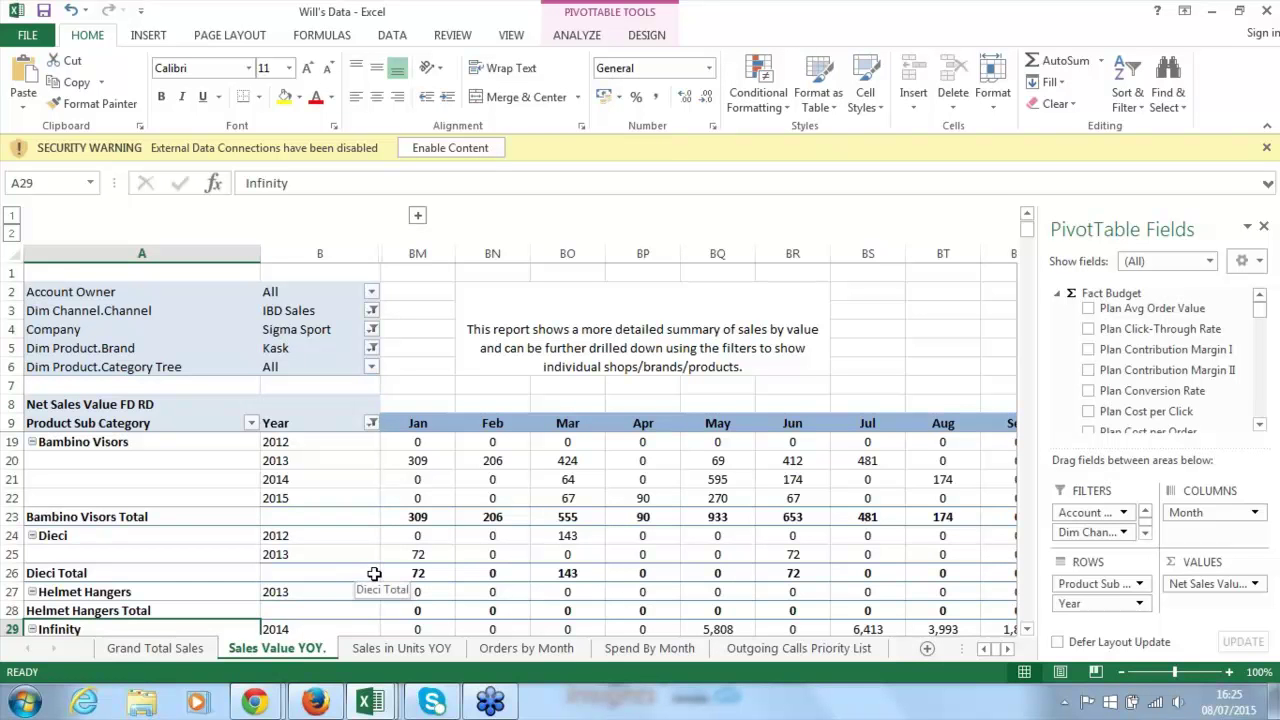
scroll(389, 538, down, 1)
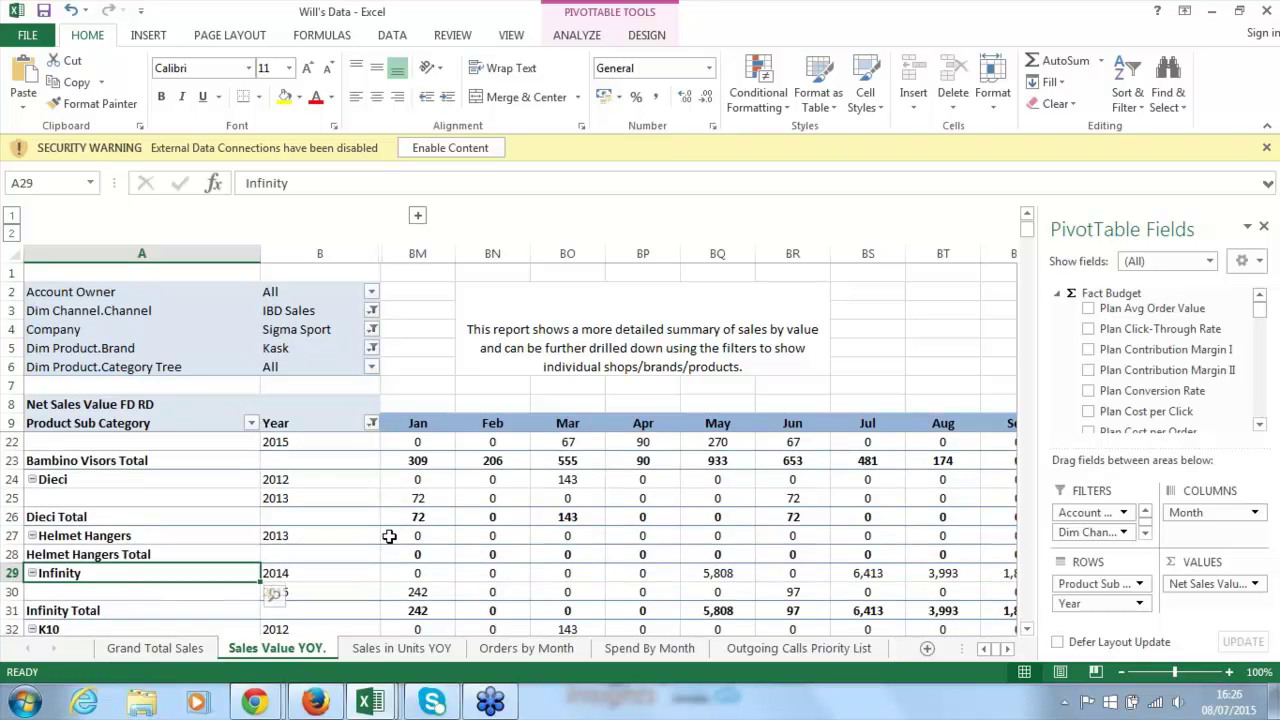
scroll(389, 538, down, 1)
scroll(392, 538, up, 1)
scroll(392, 538, up, 1)
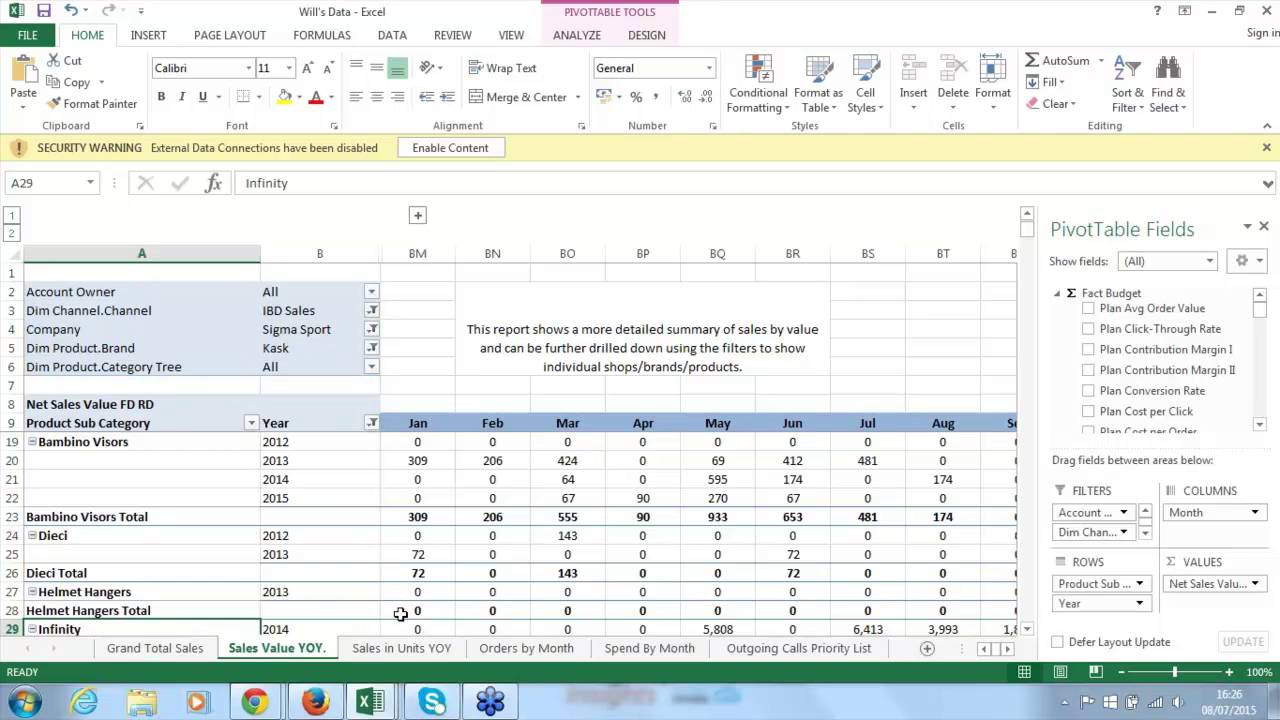
- Review the Sales in Units YOY sheet's monthly sales quantities by product subcategory and year
click(400, 648)
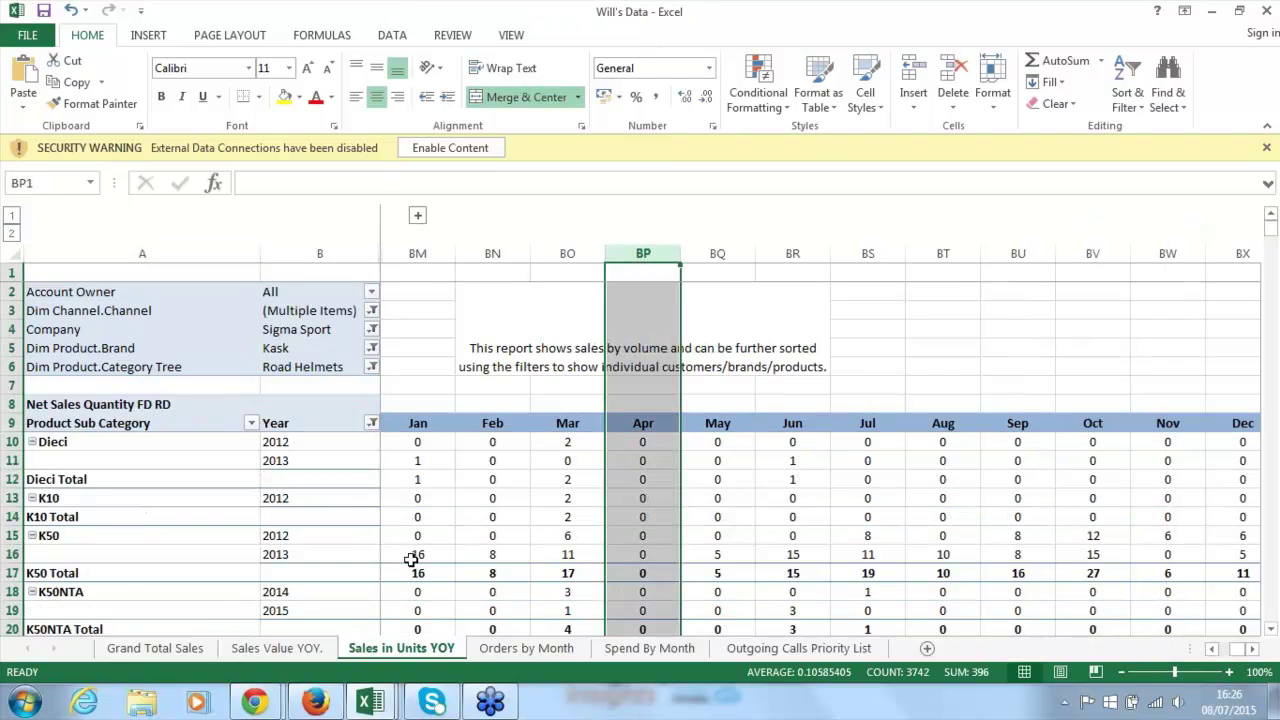
scroll(411, 559, down, 1)
scroll(414, 556, up, 1)
- Review the monthly figures per shop on the Orders by Month and Spend By Month sheets
click(519, 651)
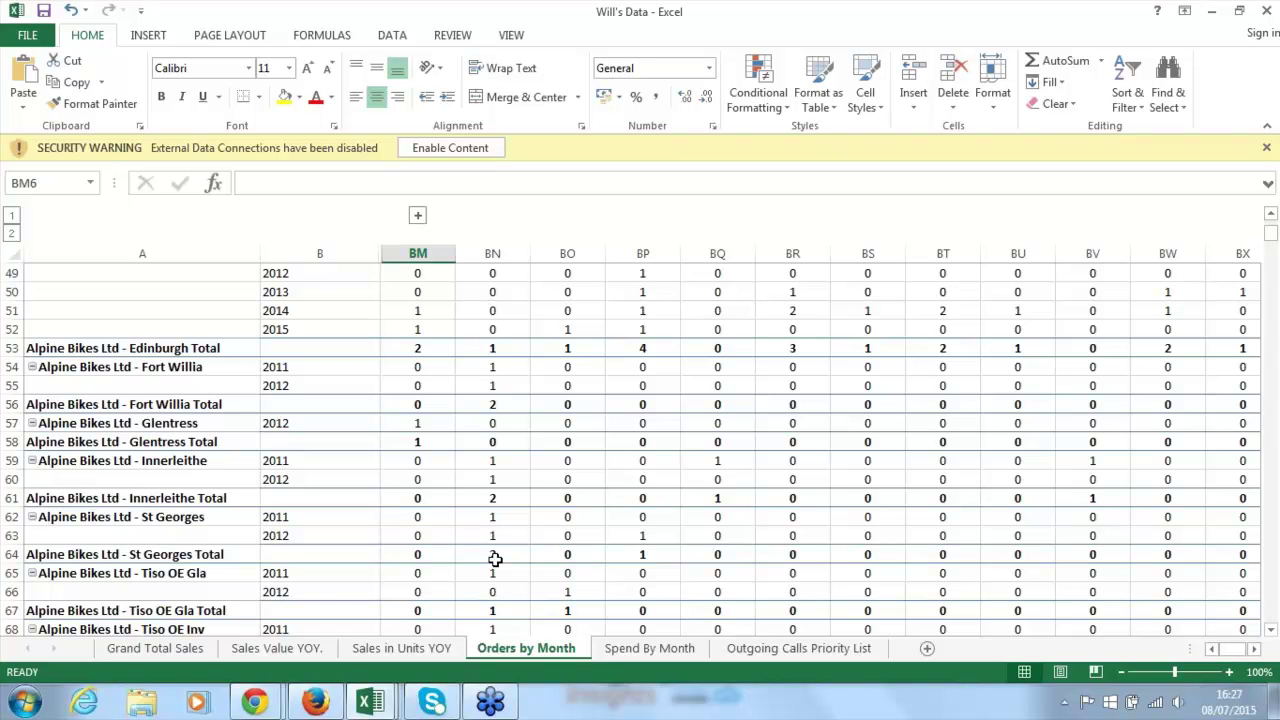
click(640, 649)
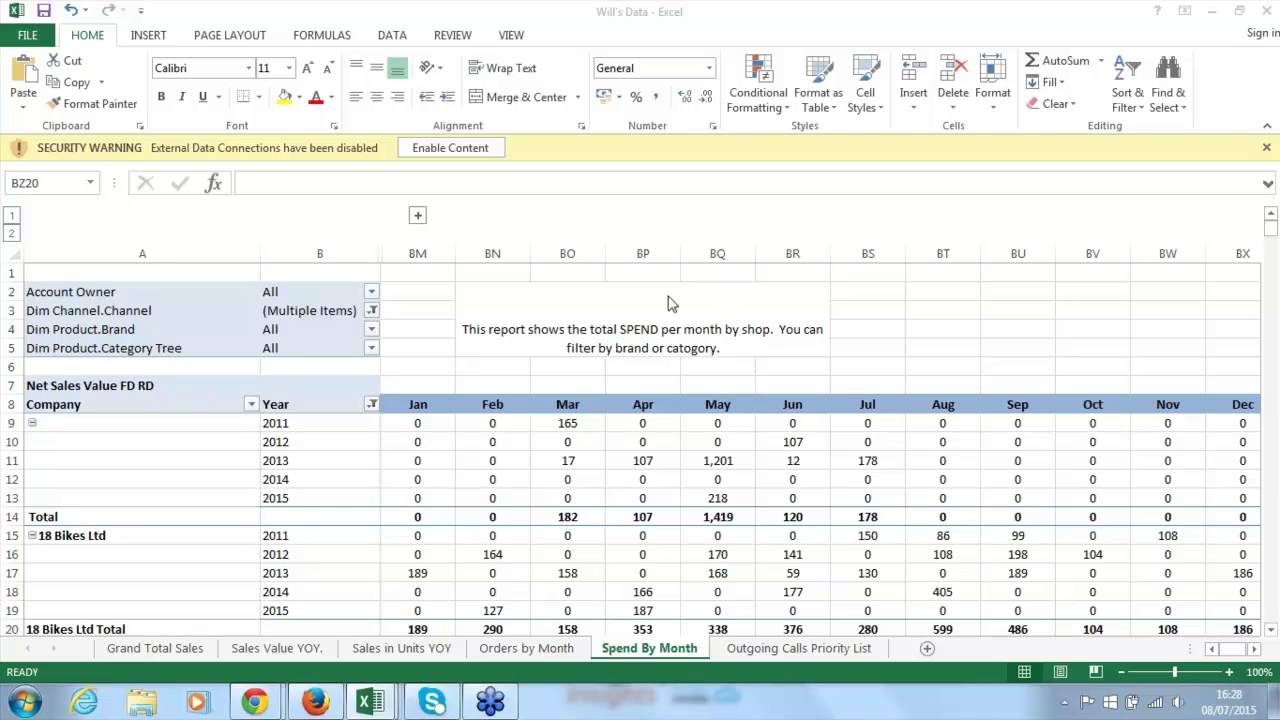
- Review the Outgoing Calls Priority List sheet from its header through the later 2015 calendar weeks to see when customers last ordered
click(796, 652)
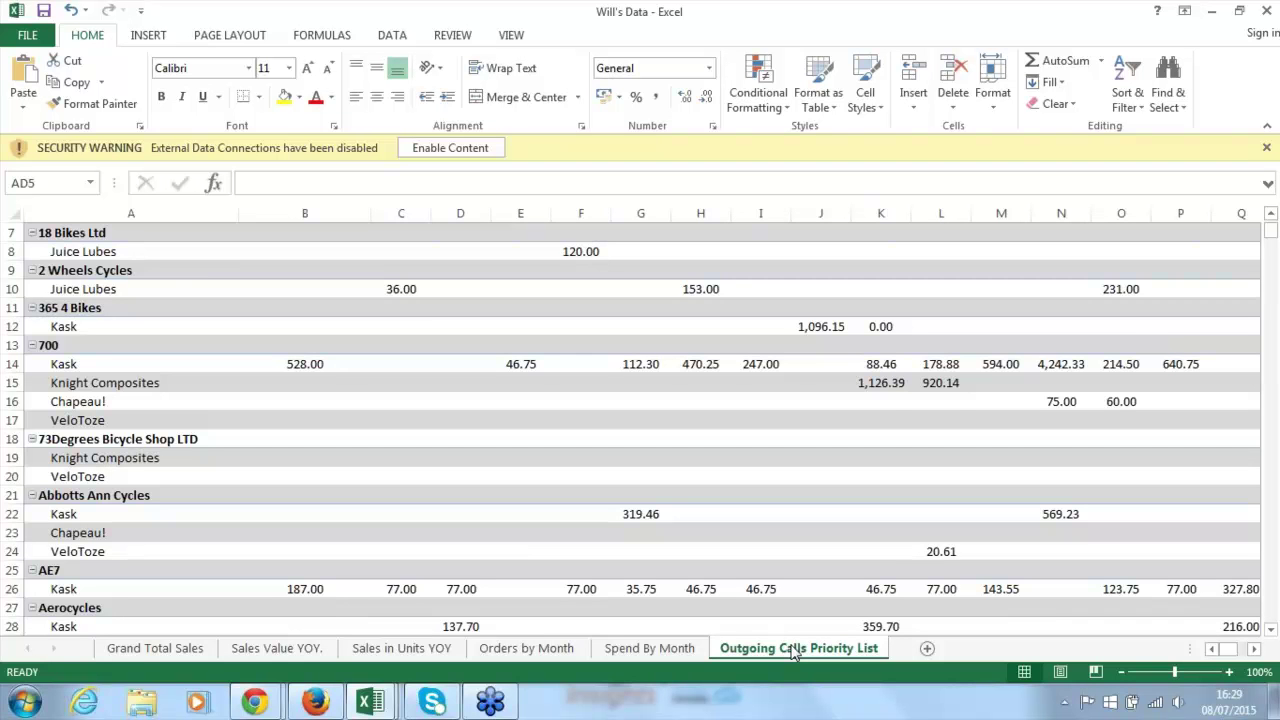
scroll(771, 346, up, 2)
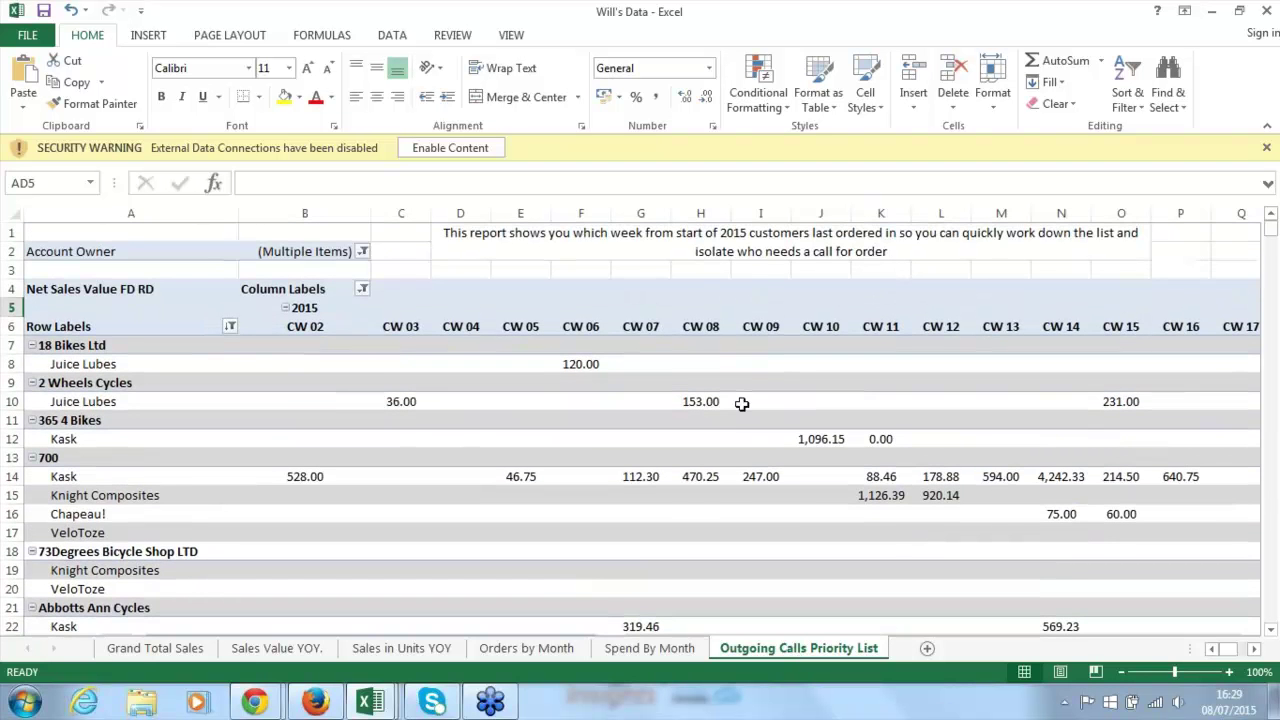
mouse_move(686, 471)
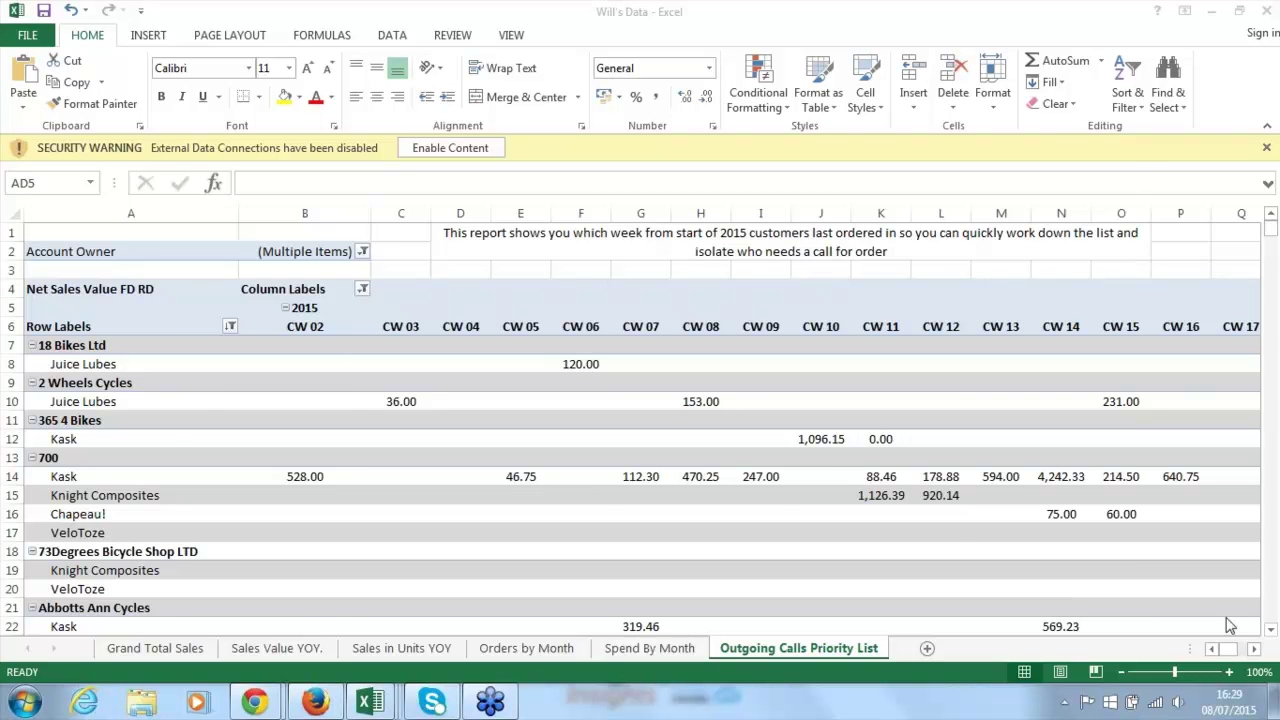
click(1256, 652)
click(1256, 652)
click(1256, 652)
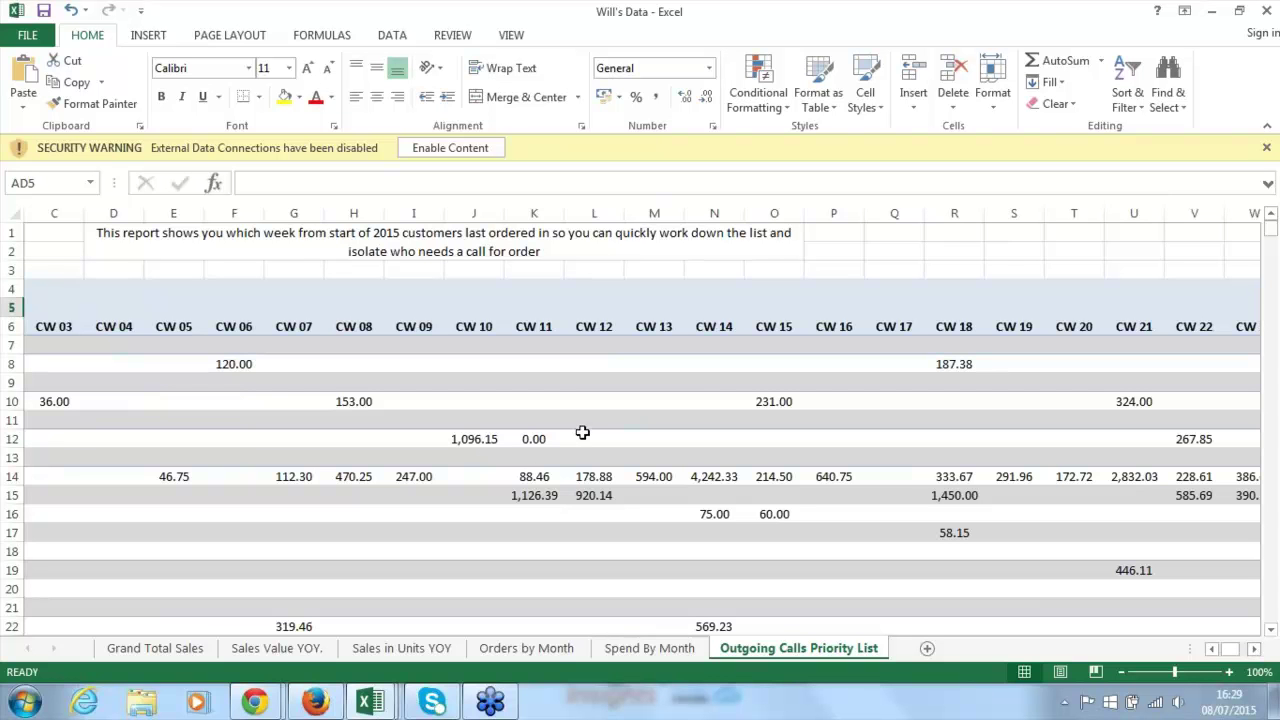
mouse_move(589, 427)
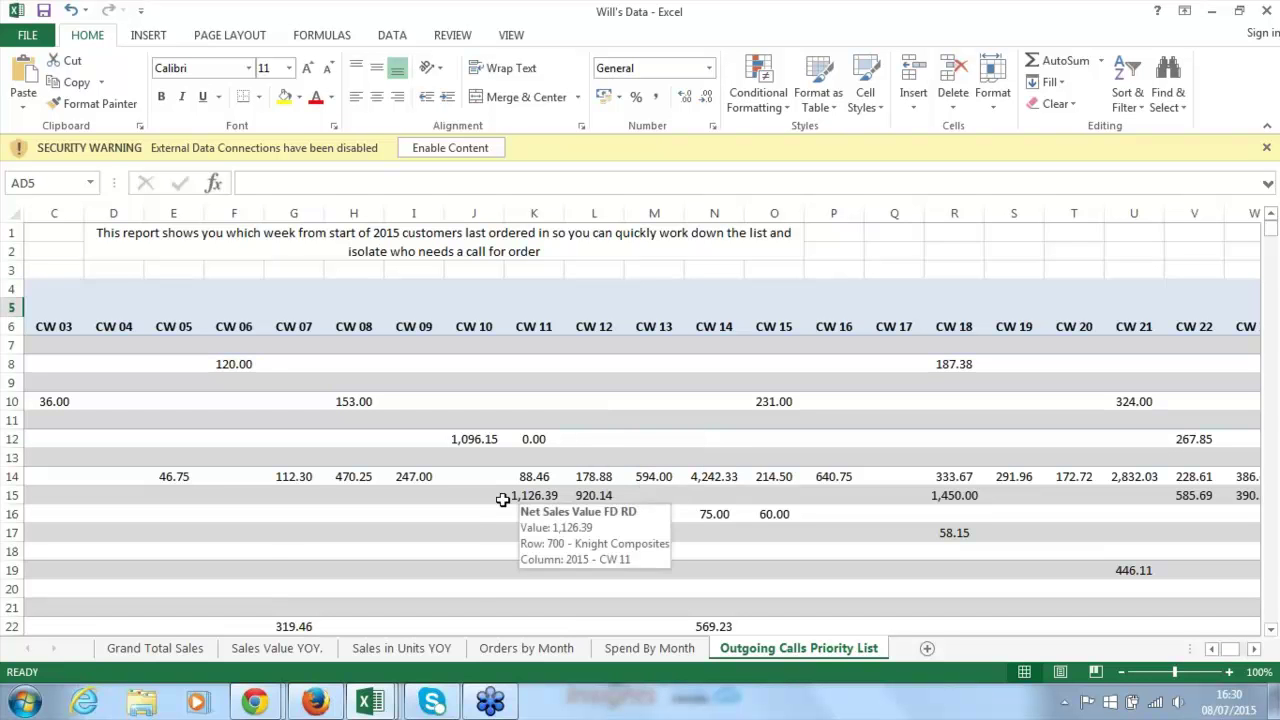
- Switch to the Minubo Webinar presentation in Chrome and show the slide on the benefits of using Brightpearl Insights
mouse_move(268, 704)
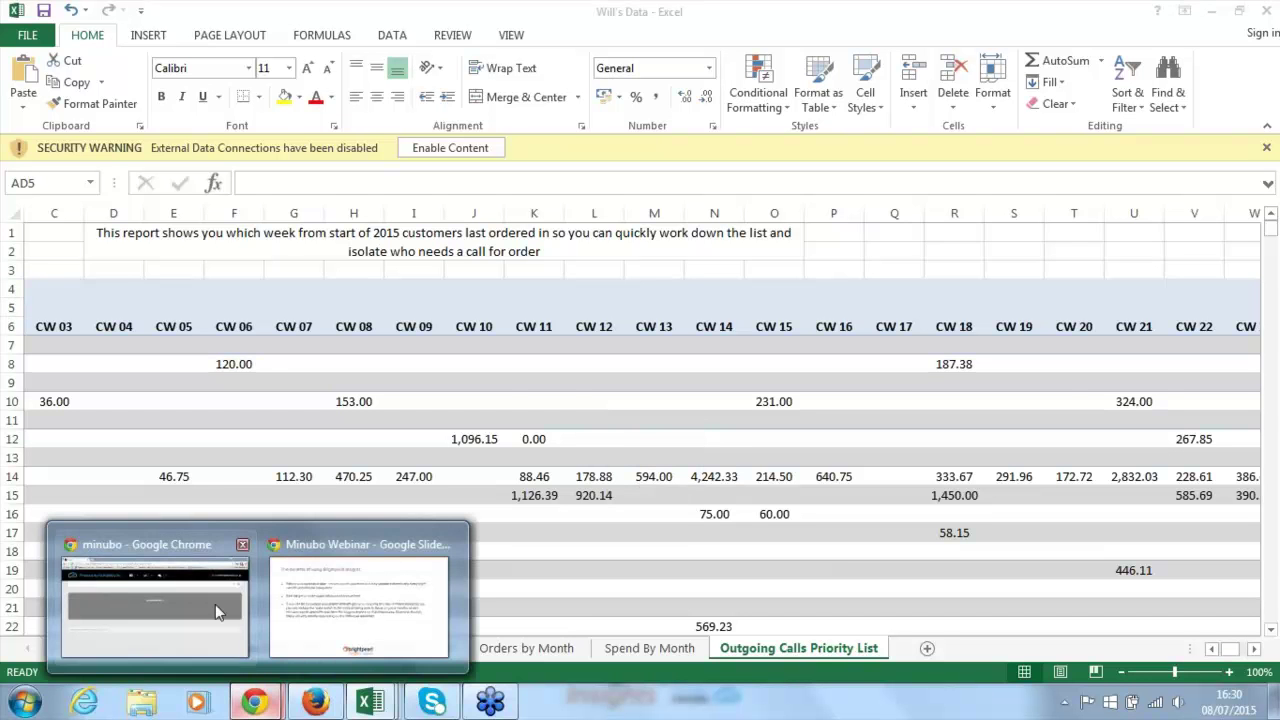
click(308, 598)
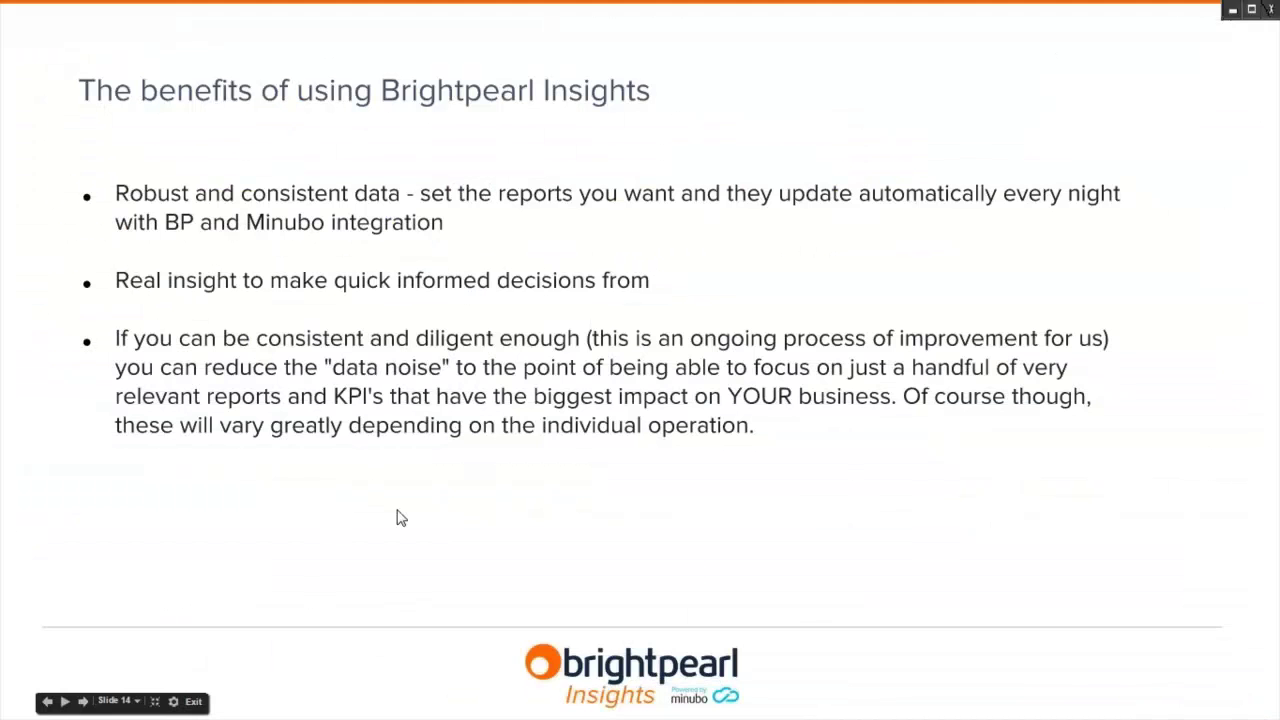